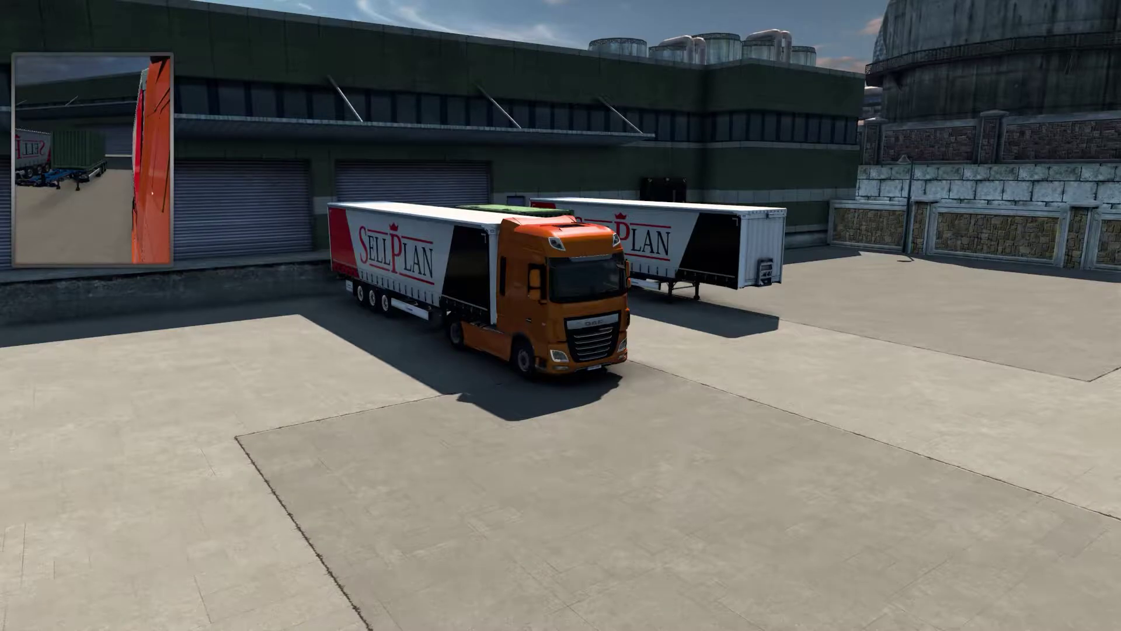
Step: Bring up Euro Truck Simulator 2's pause menu while driving the truck
key("Escape")
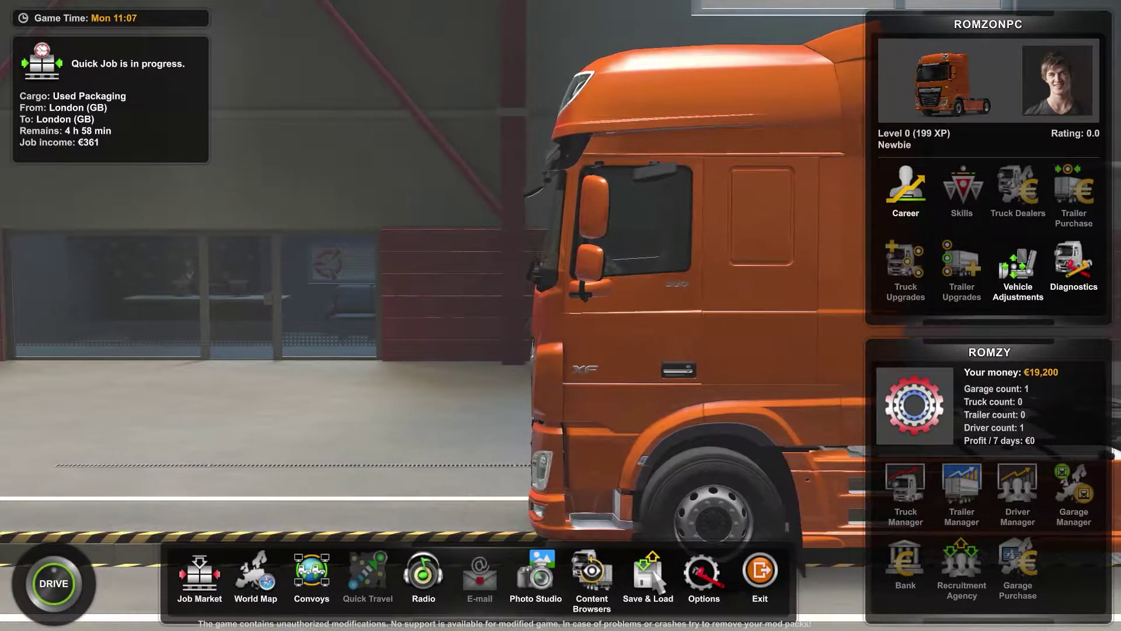
Step: Save the game over an existing slot, renamed to 'tutorial'
left_click(649, 575)
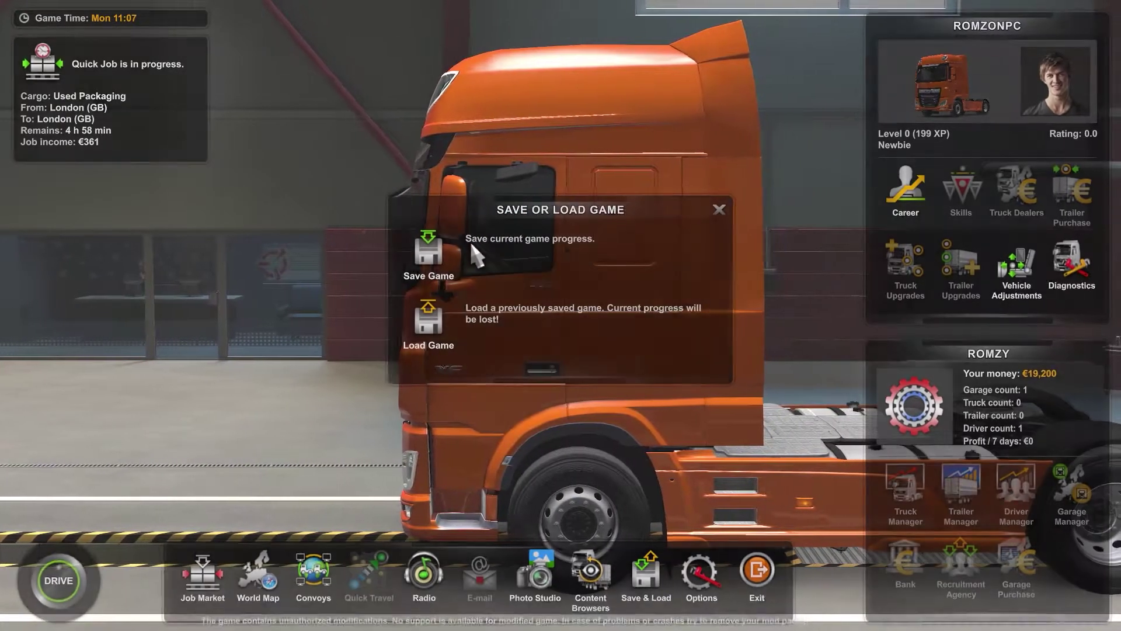
left_click(462, 253)
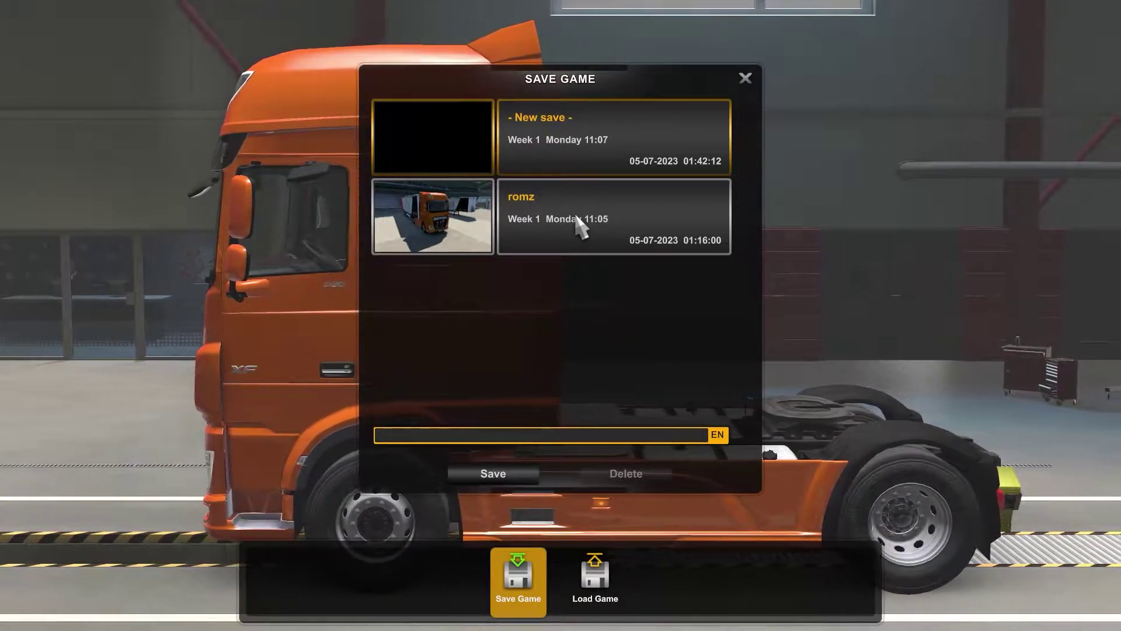
left_click(533, 234)
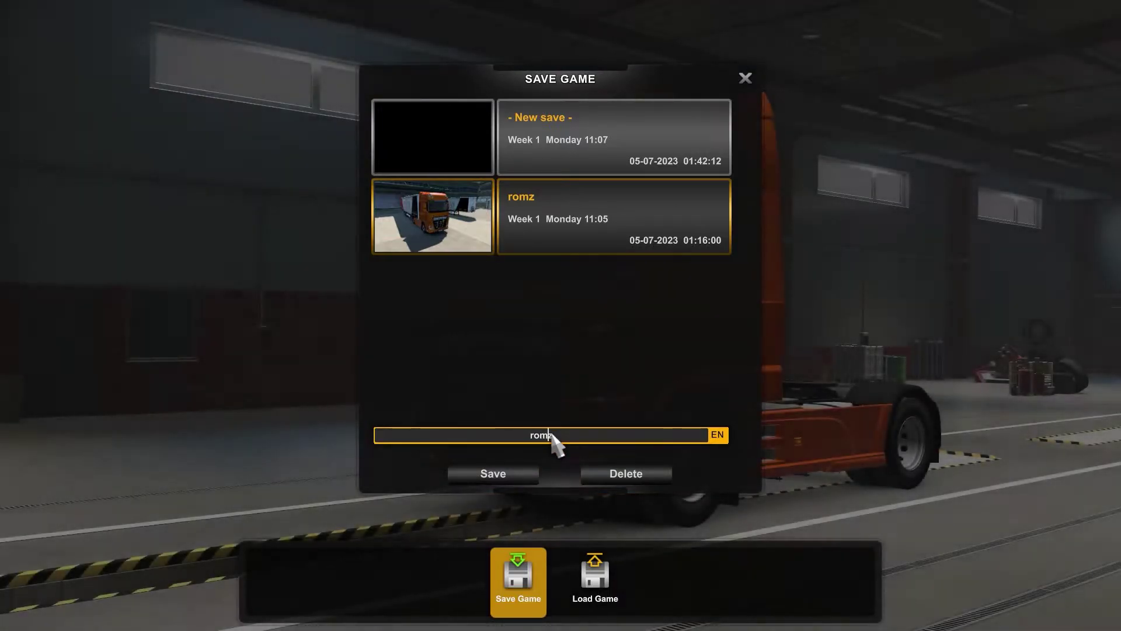
key("BackSpace")
key("BackSpace")
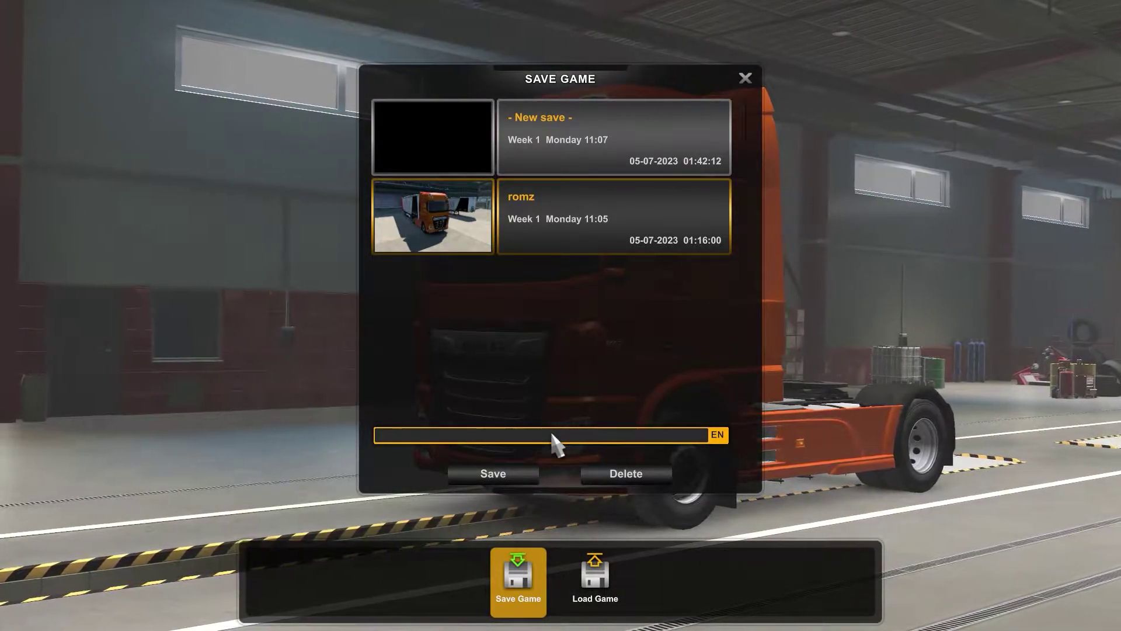
type("tu")
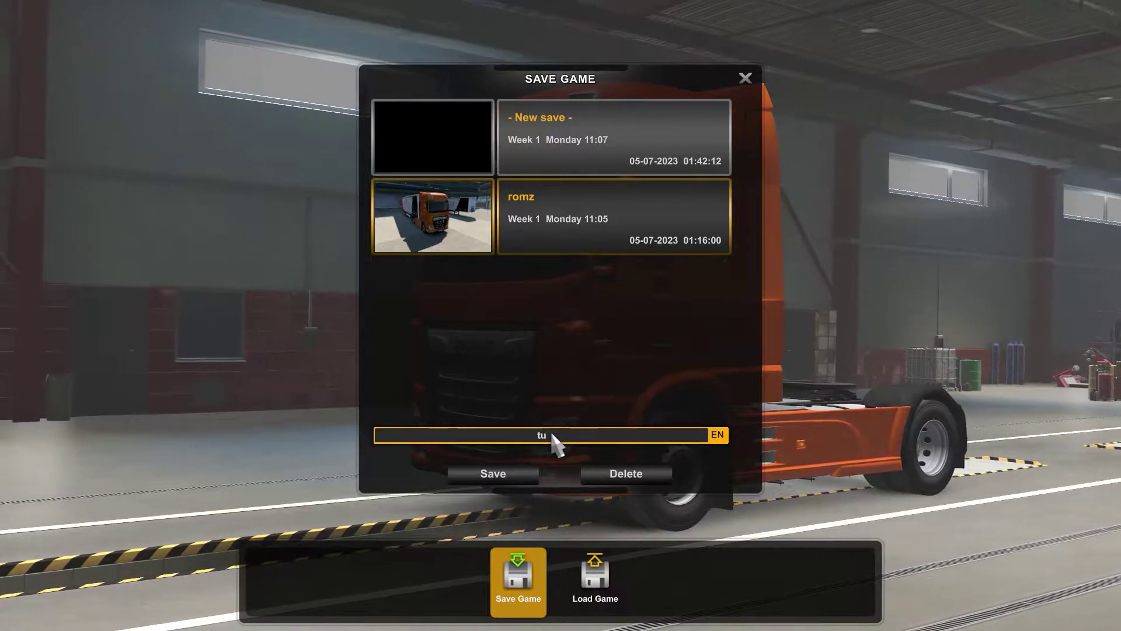
type("torial")
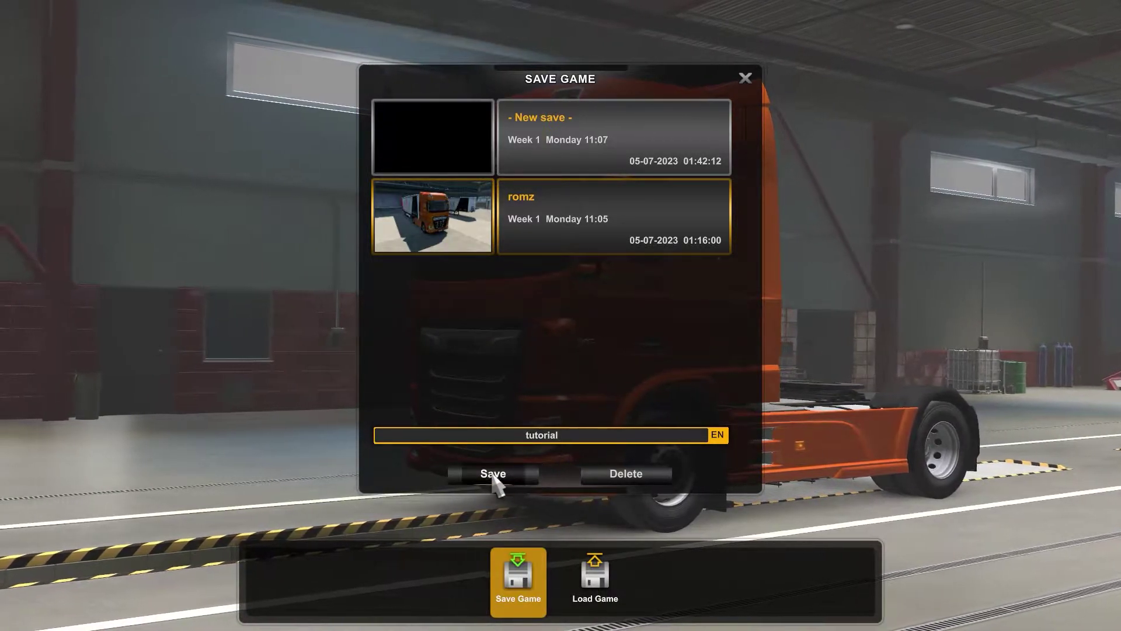
left_click(494, 476)
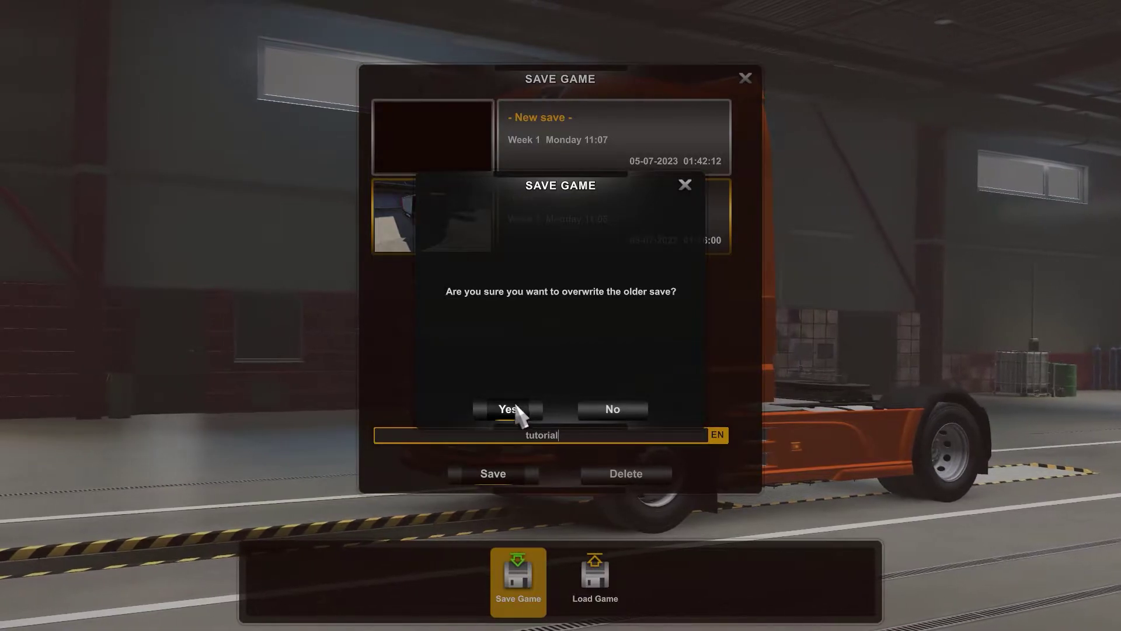
left_click(508, 410)
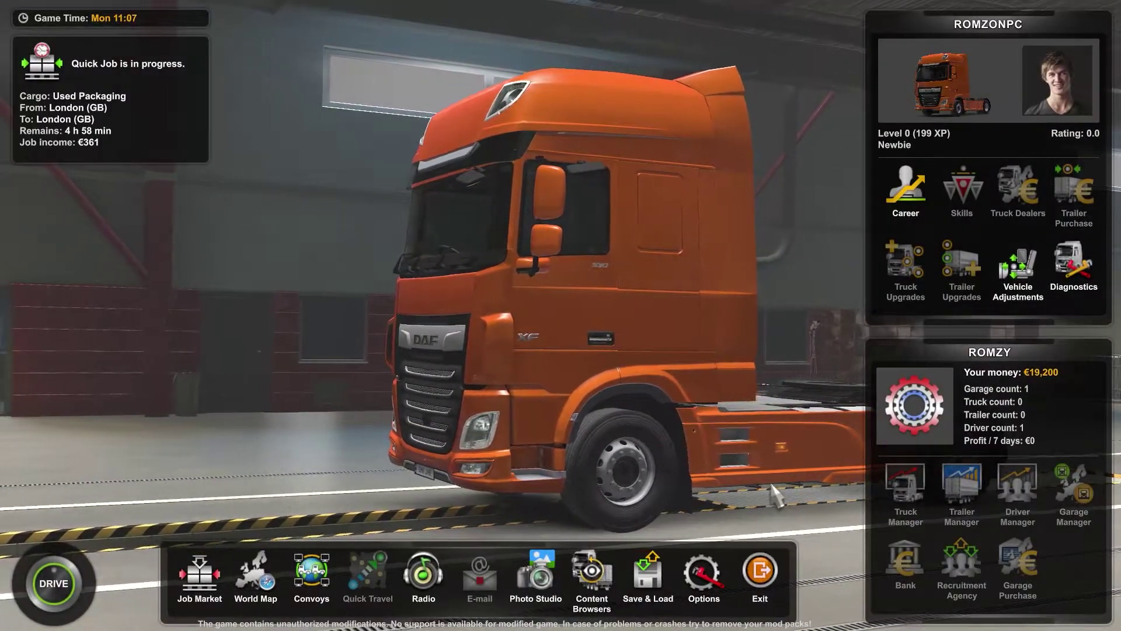
Step: Quit Euro Truck Simulator 2 and confirm the exit
left_click(760, 569)
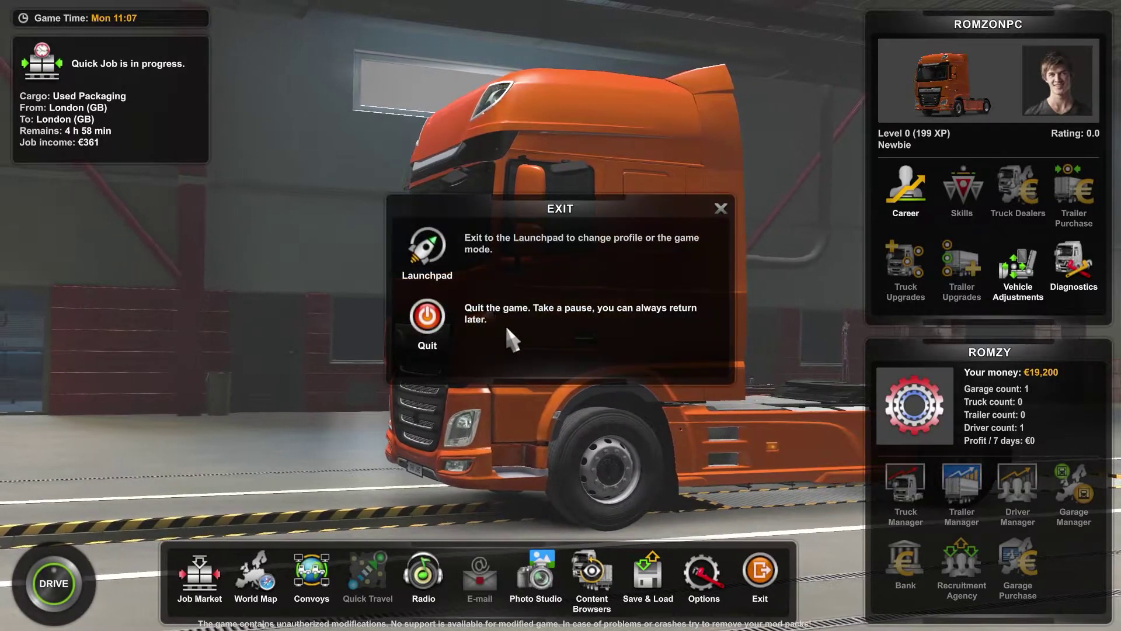
left_click(507, 325)
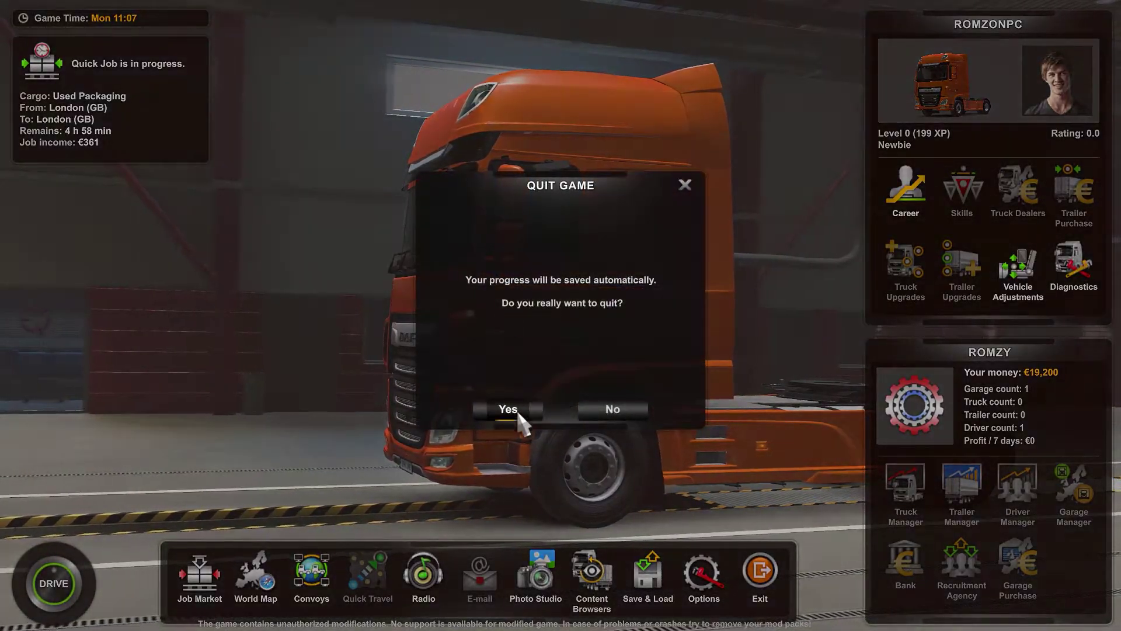
left_click(519, 416)
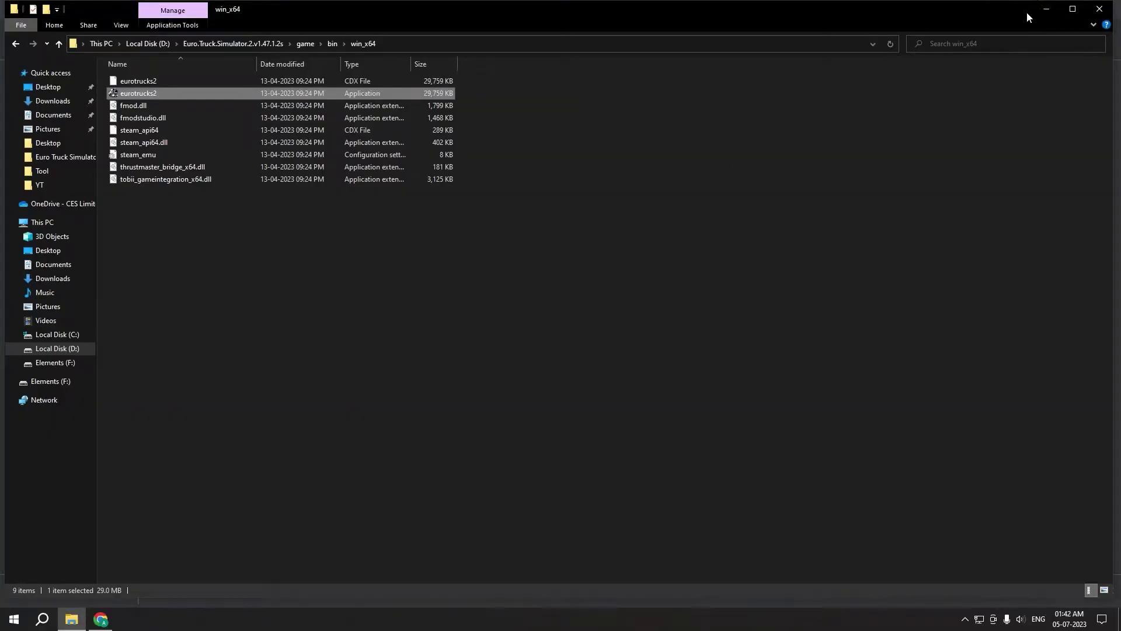
Step: Minimize the open windows and launch TS SE Tool from the desktop Tool folder
left_click(1046, 9)
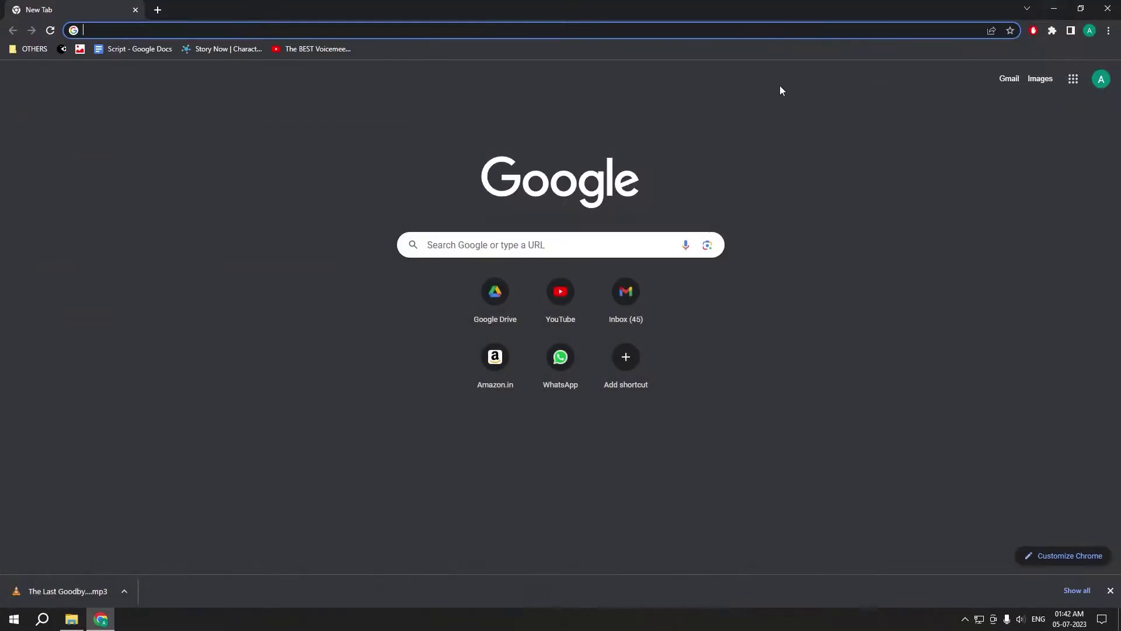
left_click(1049, 5)
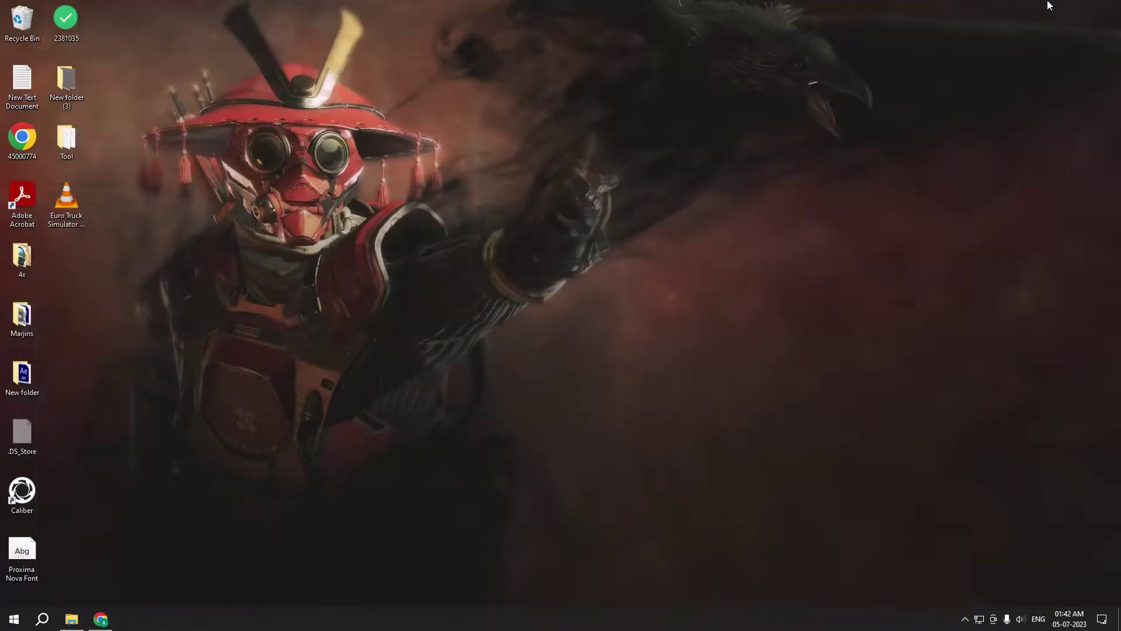
double_click(78, 144)
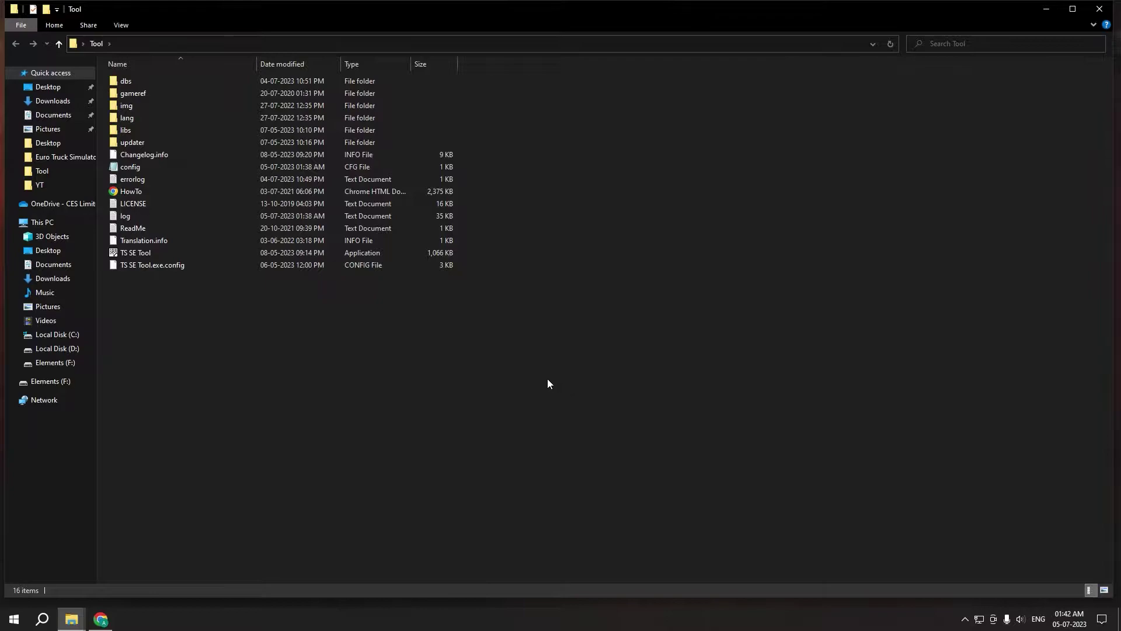
double_click(147, 252)
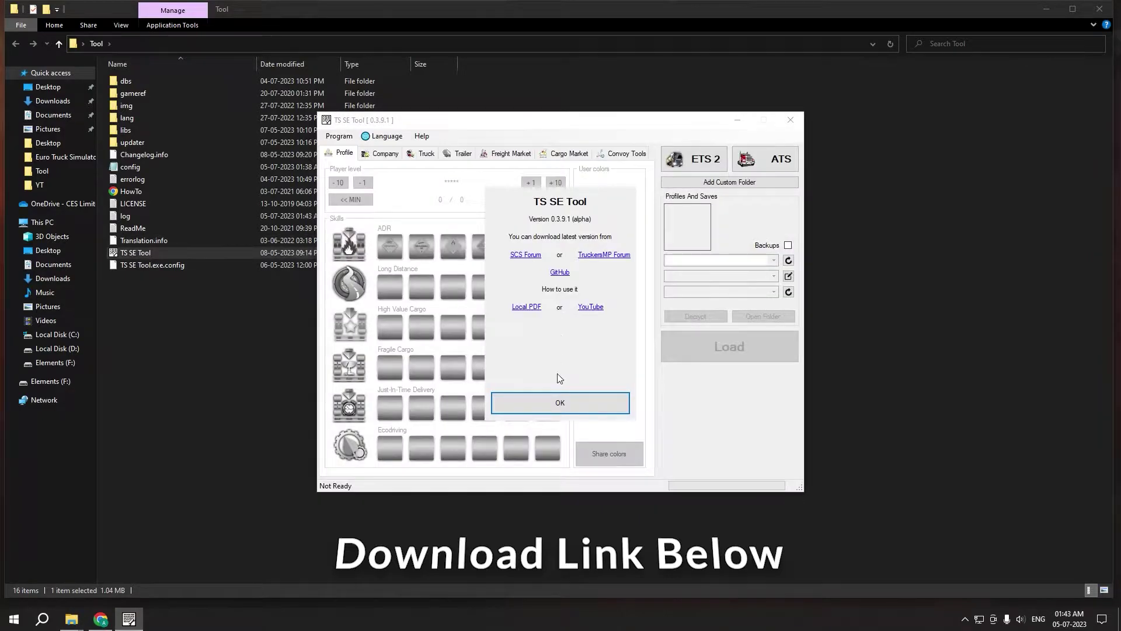
Step: Dismiss the startup box, view Help > About, and reposition the TS SE Tool window
left_click(555, 404)
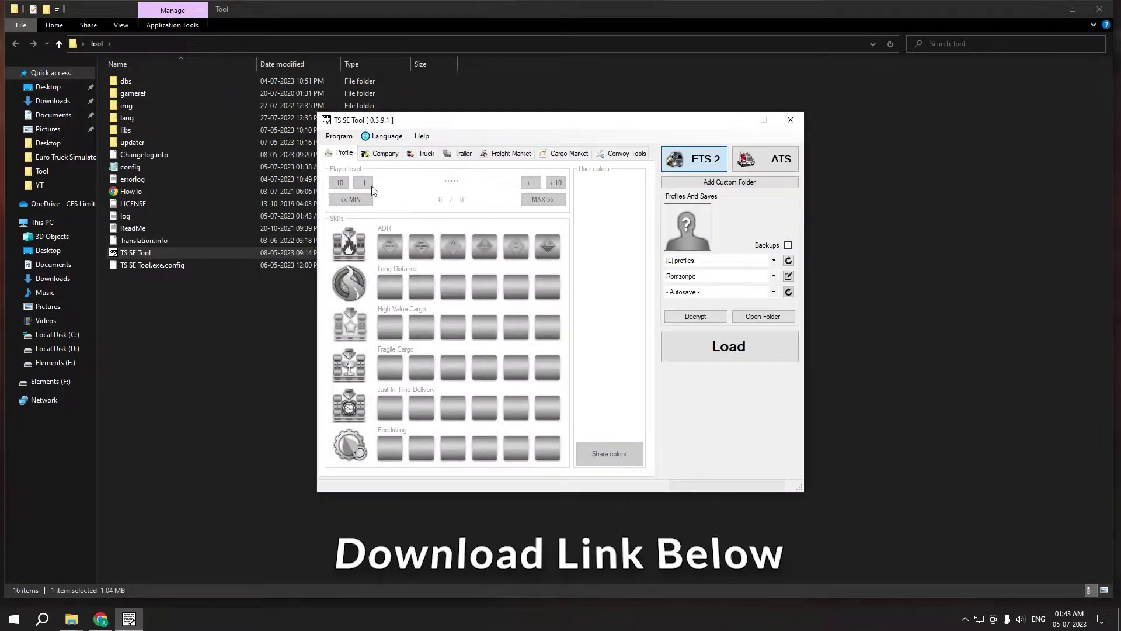
left_click(421, 137)
left_click(431, 150)
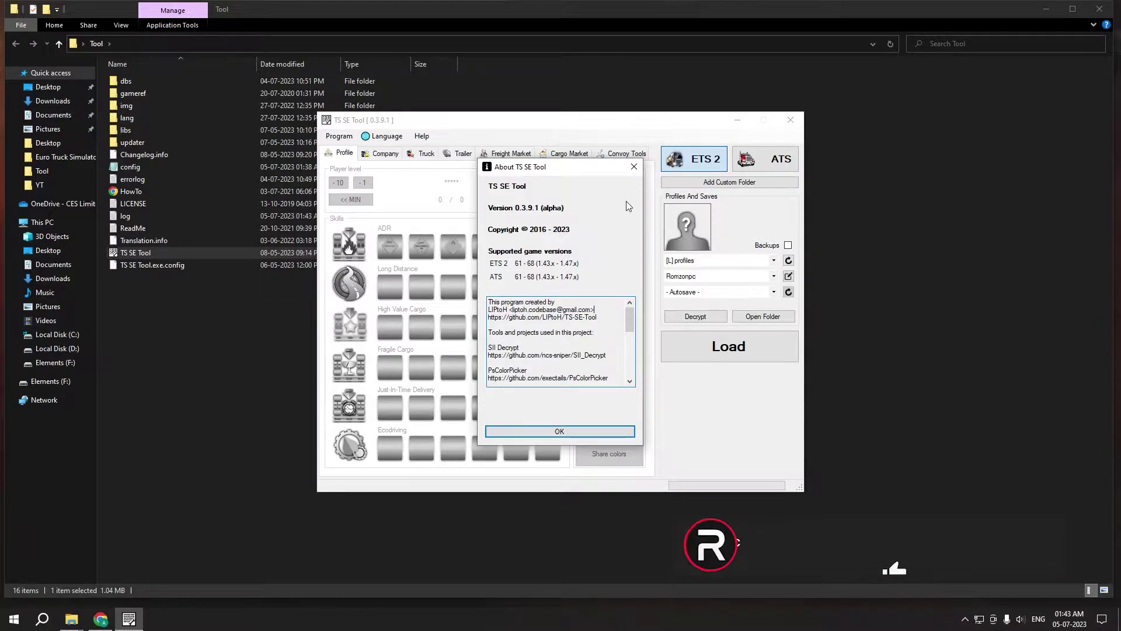
left_click(633, 167)
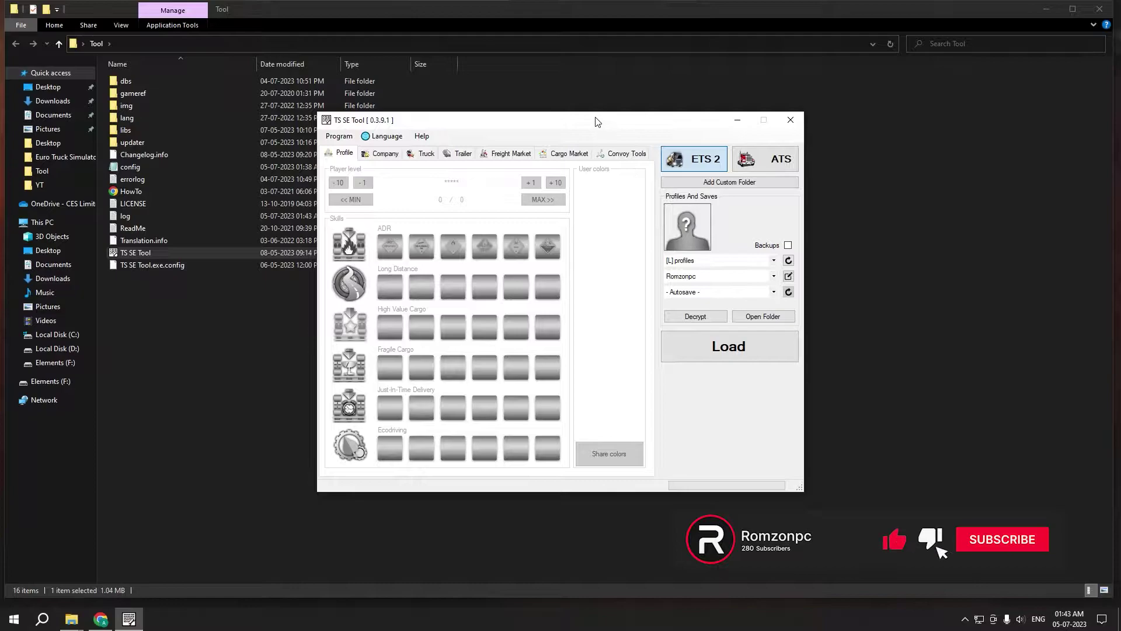
left_click_drag(598, 121, 594, 149)
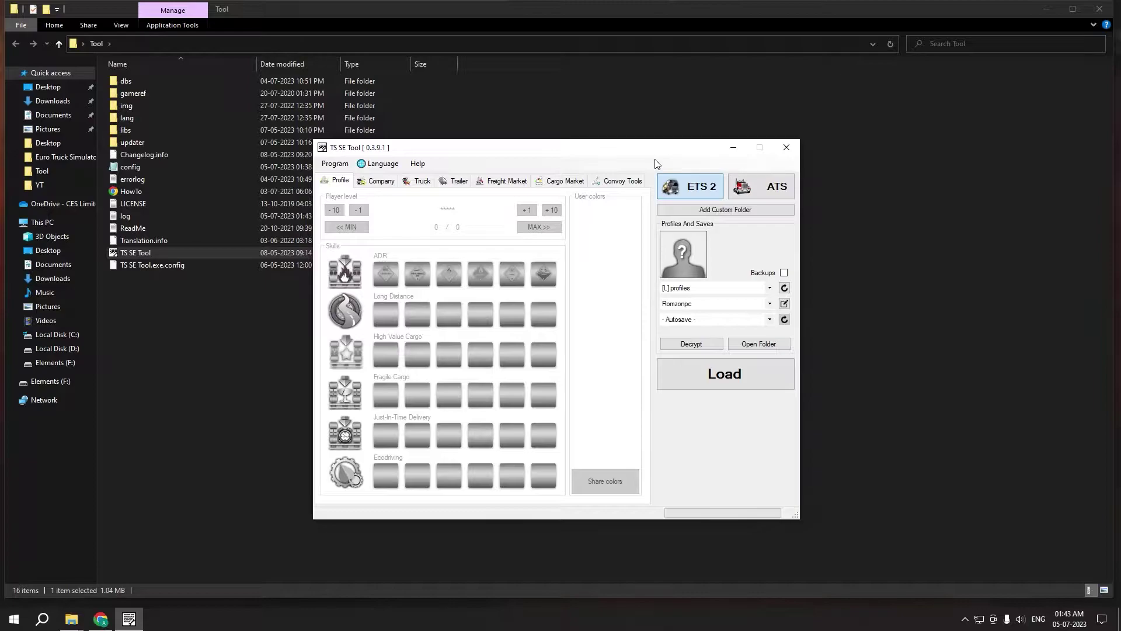
left_click_drag(647, 156, 632, 146)
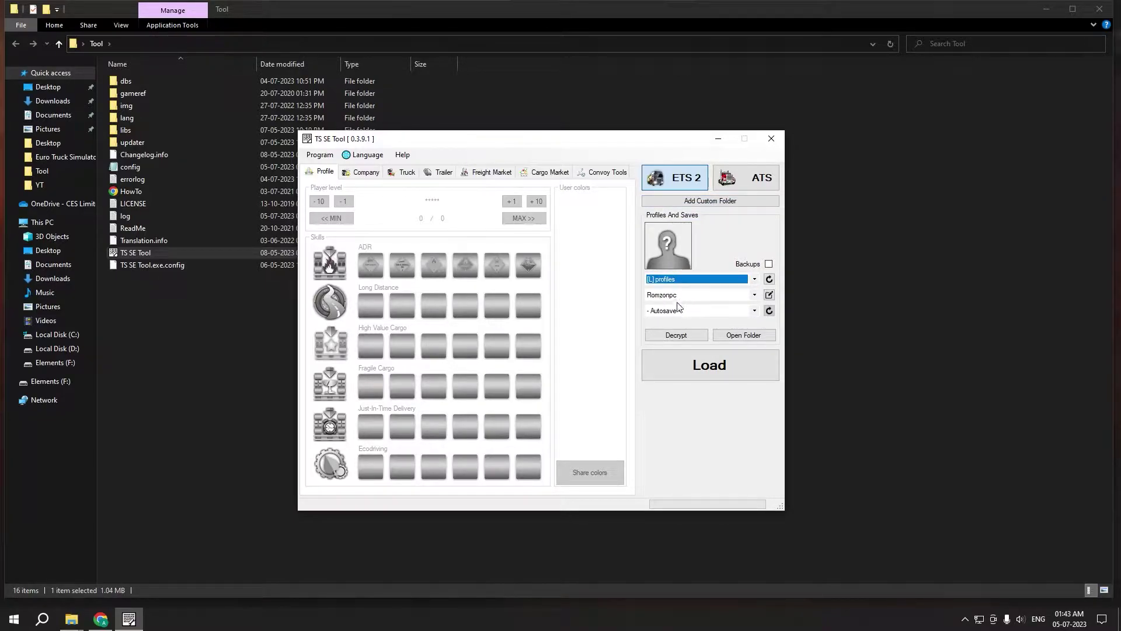
Step: Add D:\Euro.Truck.Simulator.2.v1.47.1.2s as a custom folder and select the 'tutorial' save
left_click(689, 311)
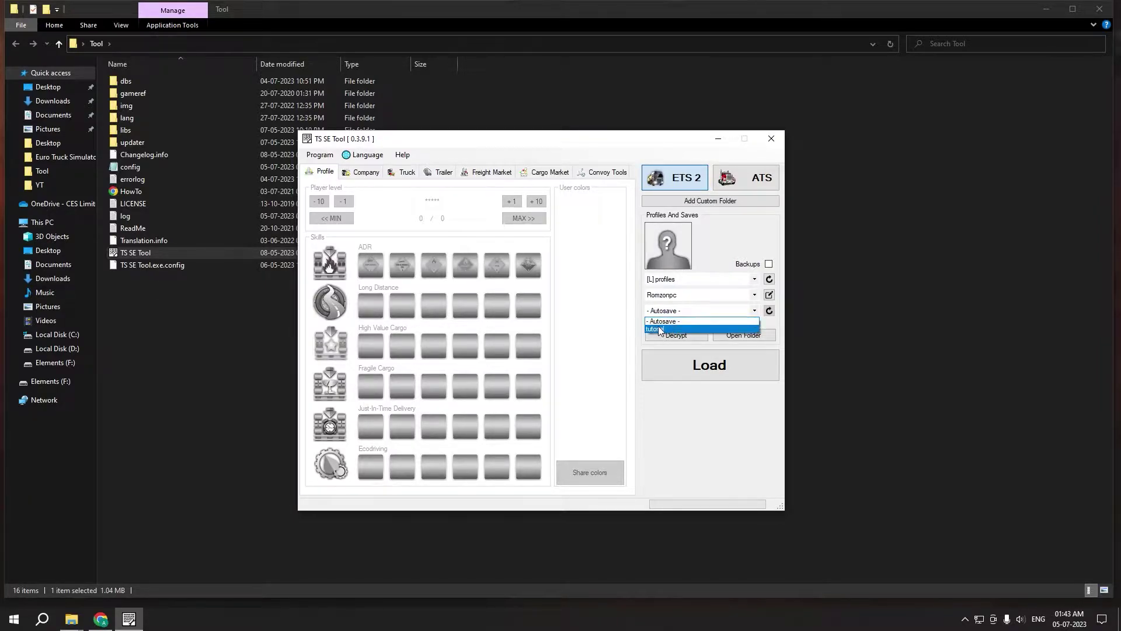
left_click(665, 320)
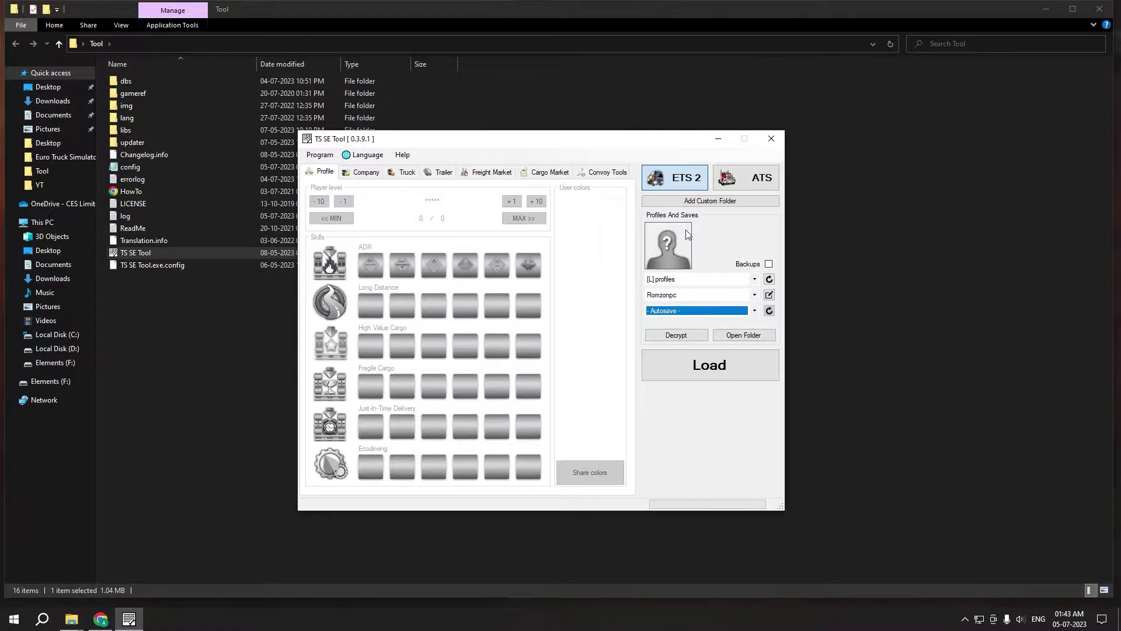
left_click(703, 202)
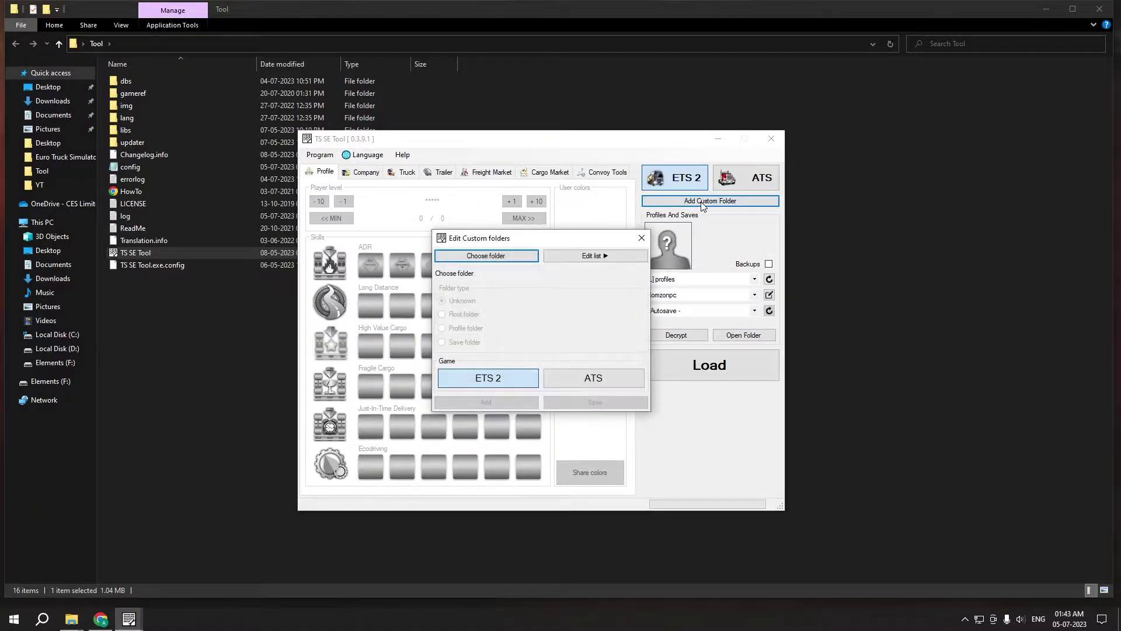
left_click(499, 257)
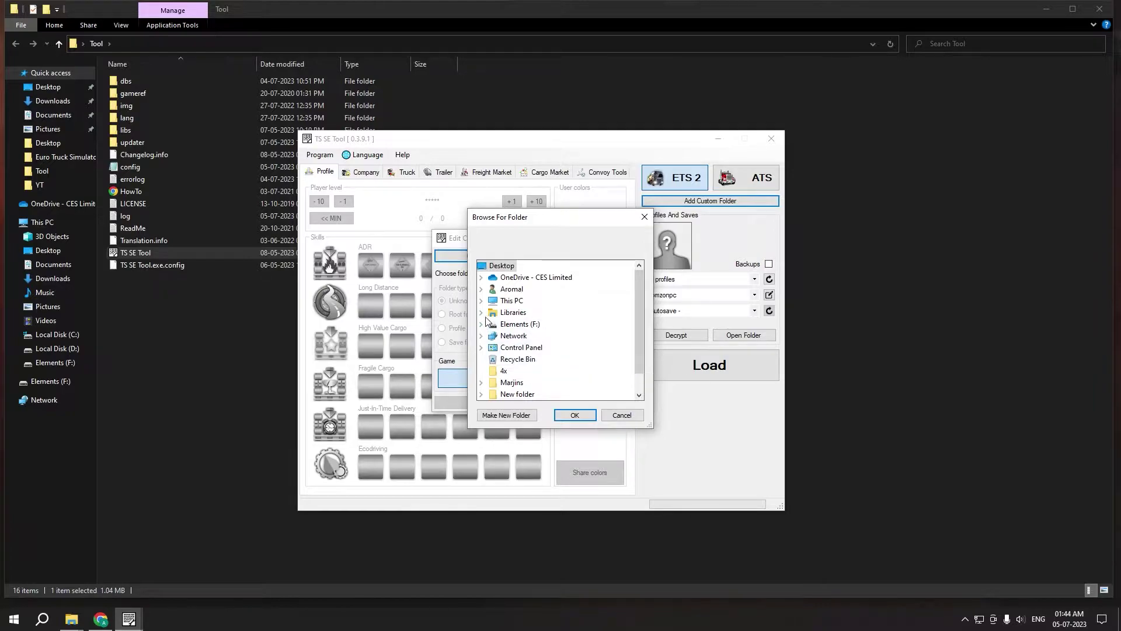
left_click(482, 301)
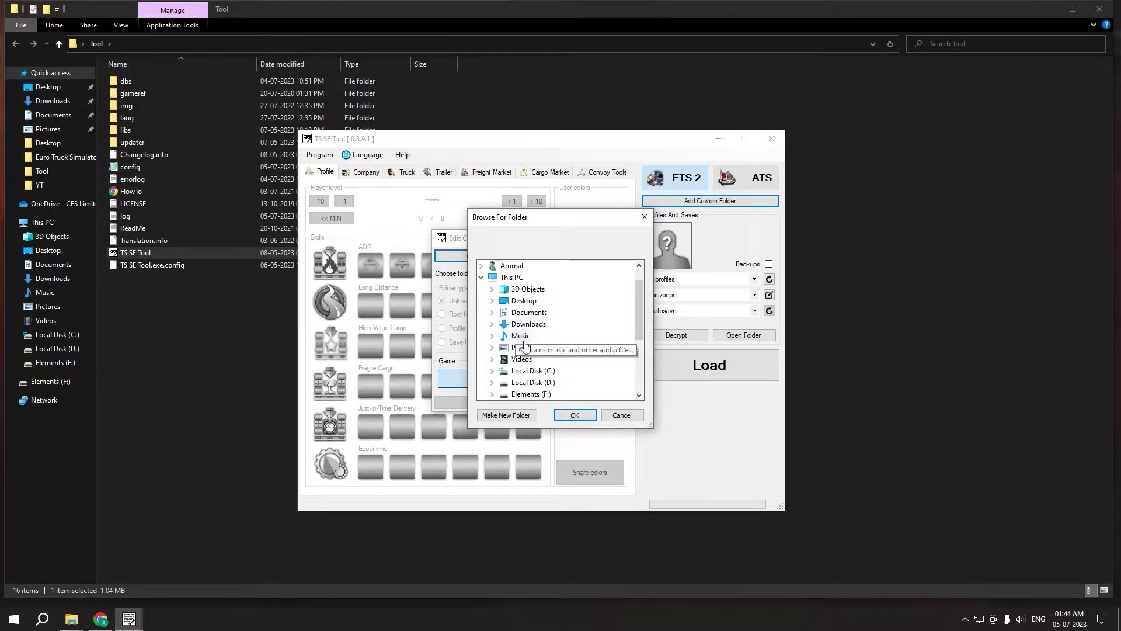
double_click(534, 383)
double_click(557, 301)
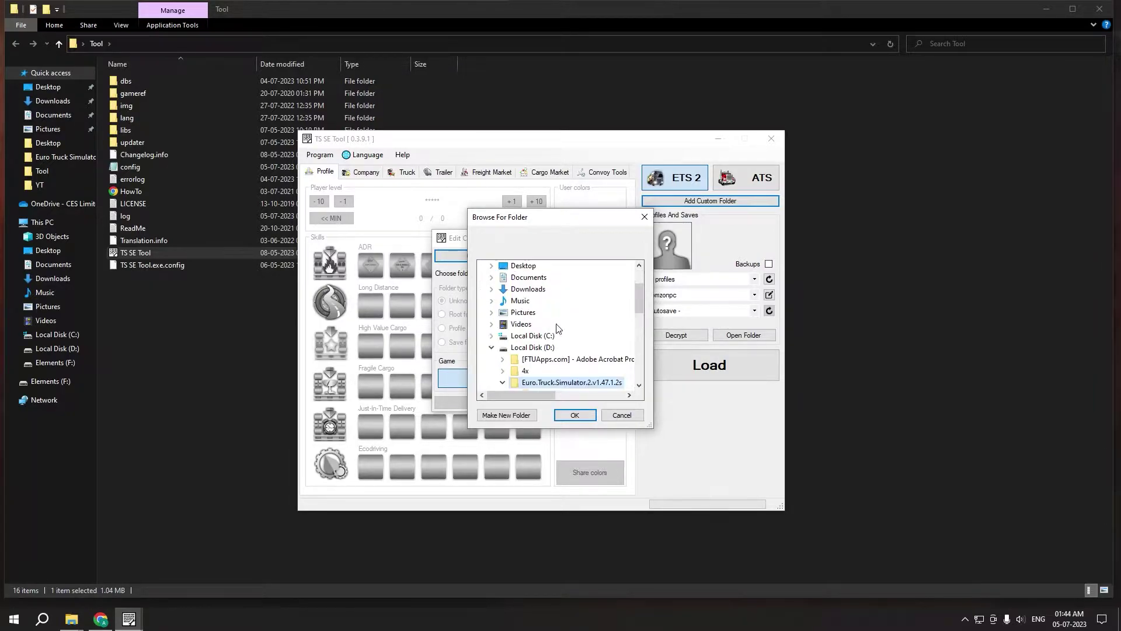
left_click(576, 415)
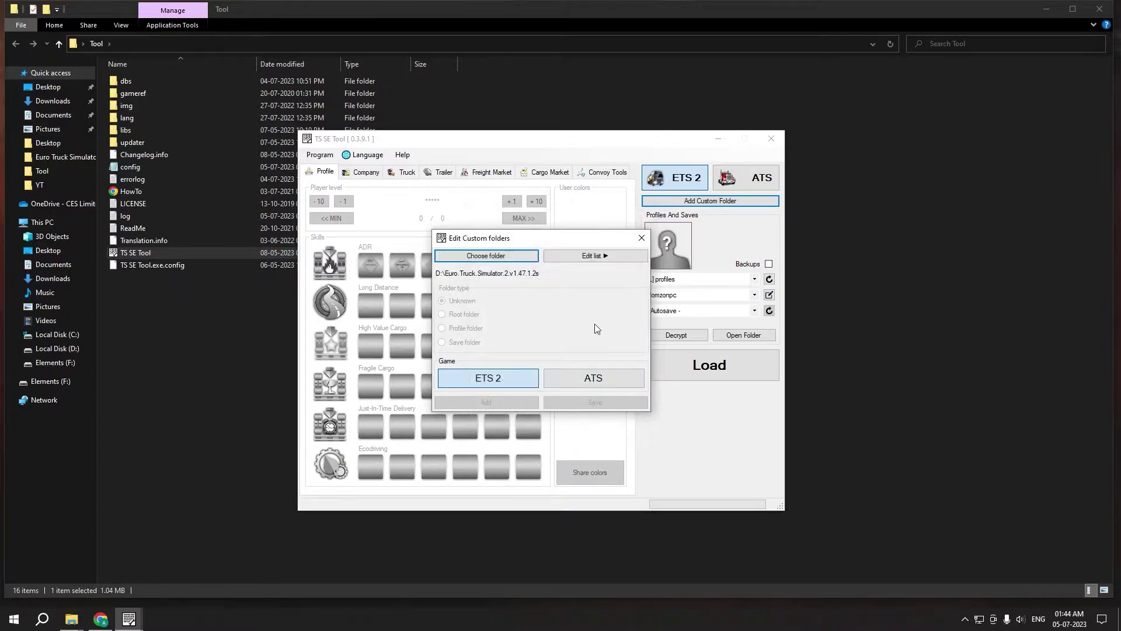
left_click(640, 238)
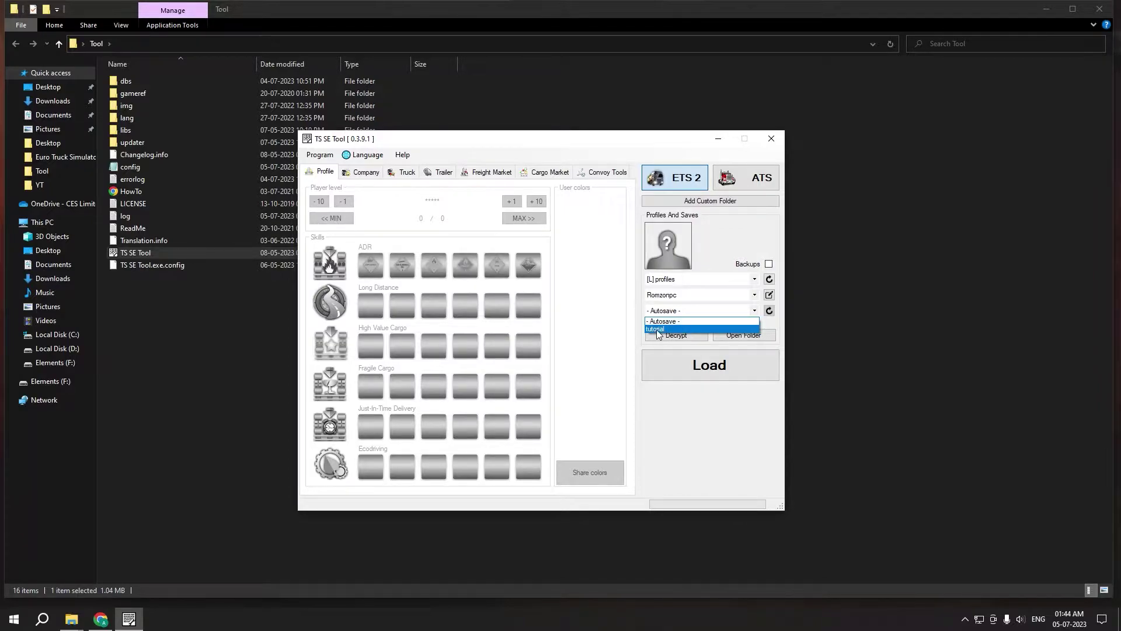
left_click(664, 329)
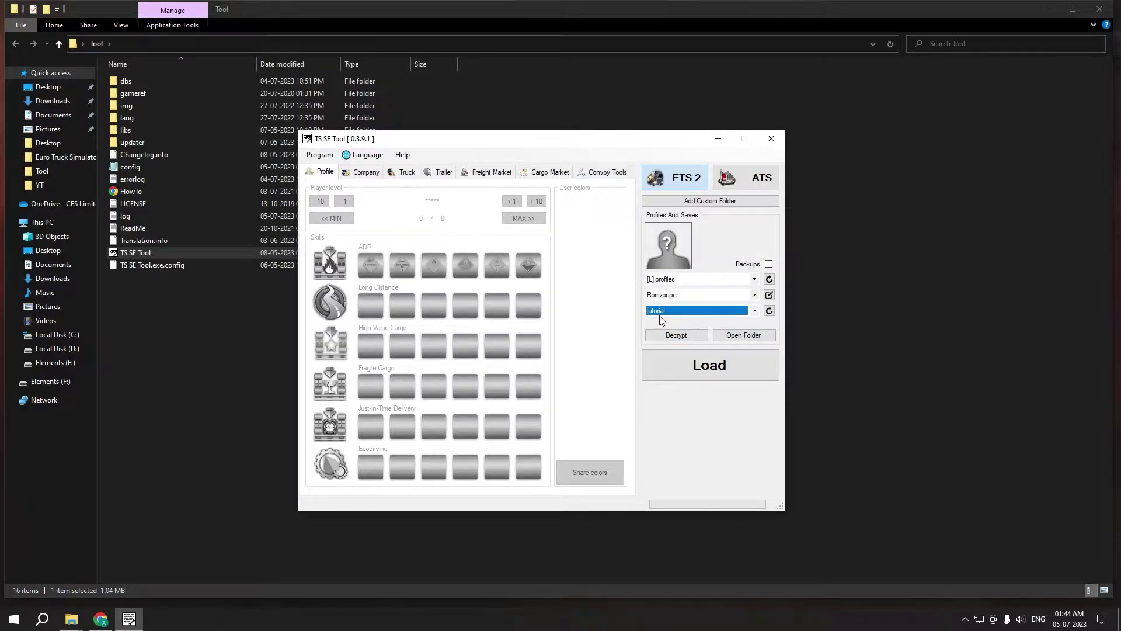
Step: Load the tutorial save and raise the player level to 40 in steps of ten
left_click(686, 364)
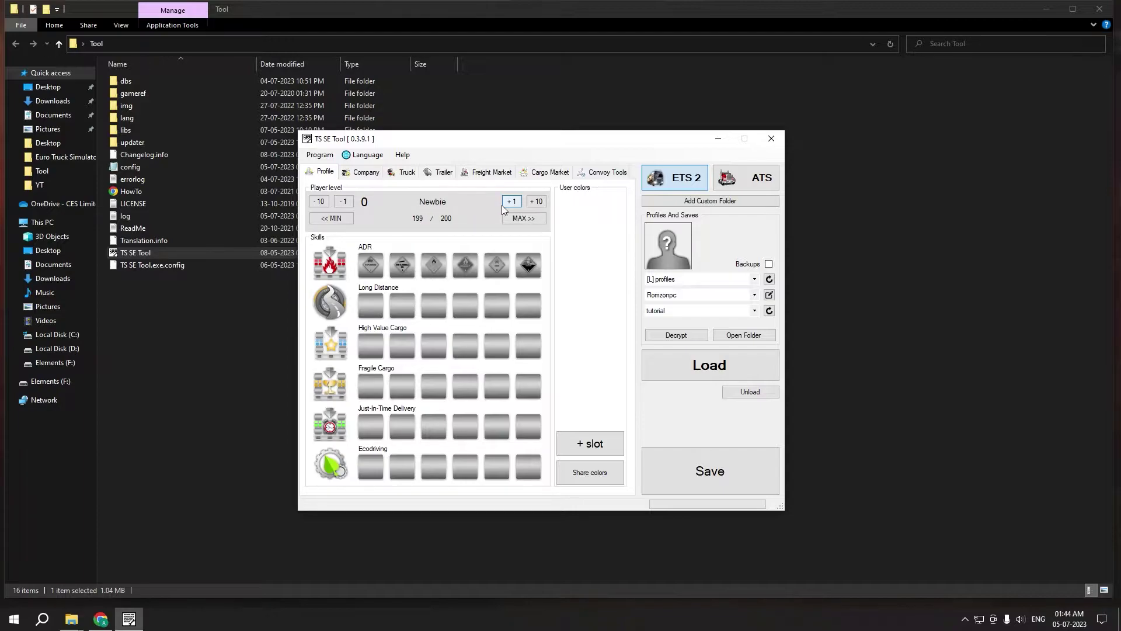
left_click(542, 204)
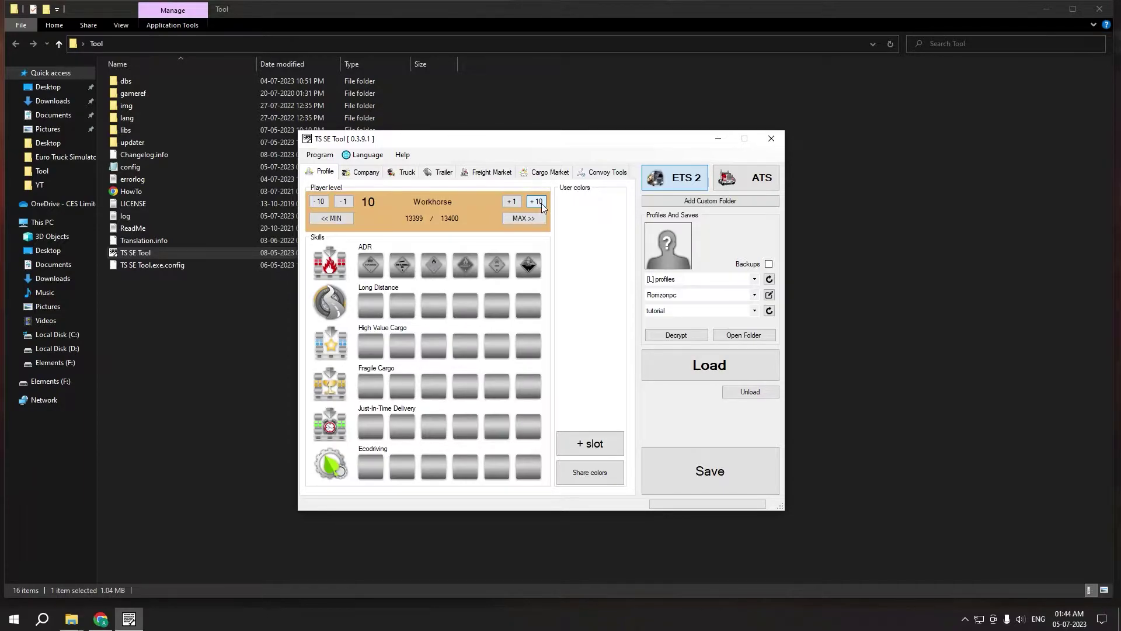
left_click(542, 204)
left_click(541, 205)
left_click(536, 202)
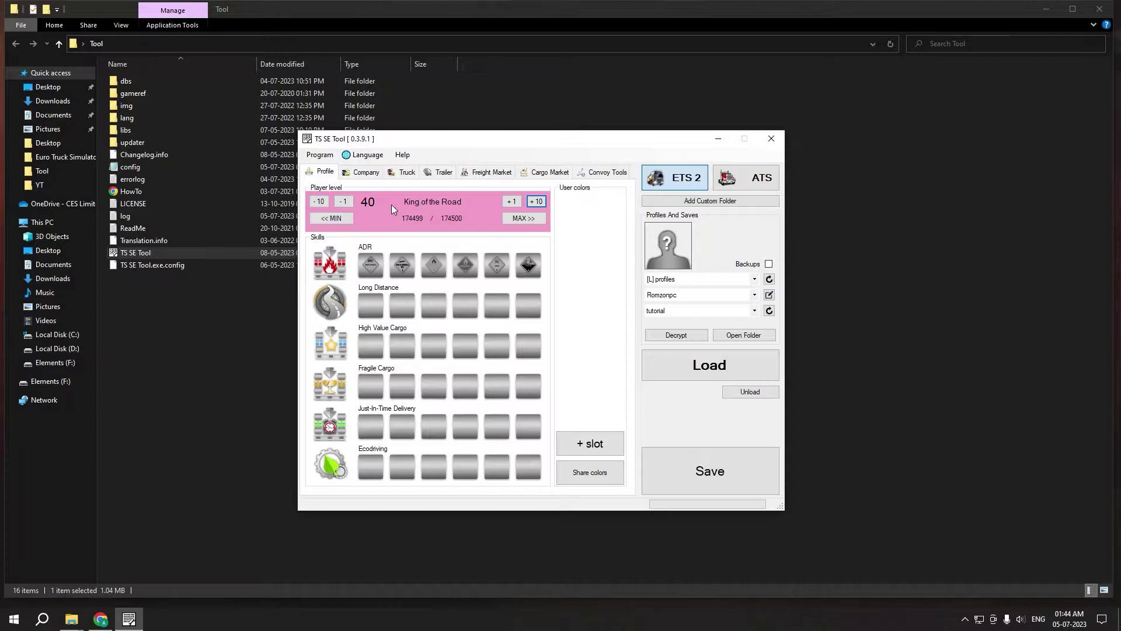
Step: Unlock all six ADR cargo classes
left_click(377, 269)
left_click(402, 266)
left_click(431, 270)
left_click(465, 267)
left_click(497, 267)
left_click(529, 267)
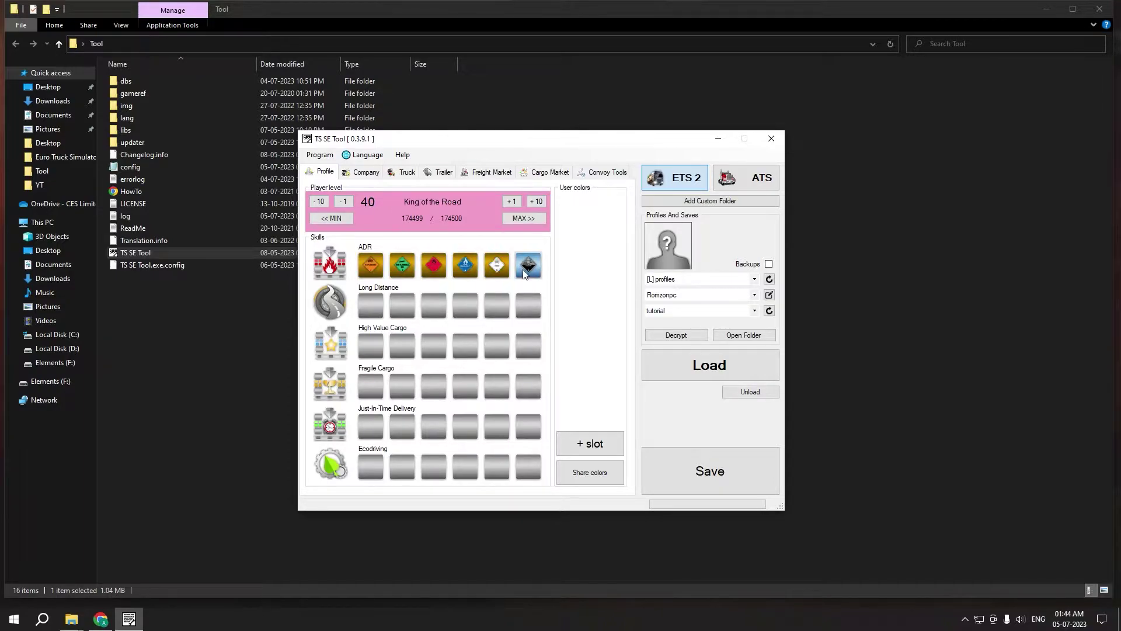
Step: Set Long Distance, High Value, Fragile, Just-In-Time and Ecodriving skills to level 5
left_click(524, 305)
left_click(497, 305)
left_click(495, 346)
left_click(496, 379)
left_click(496, 426)
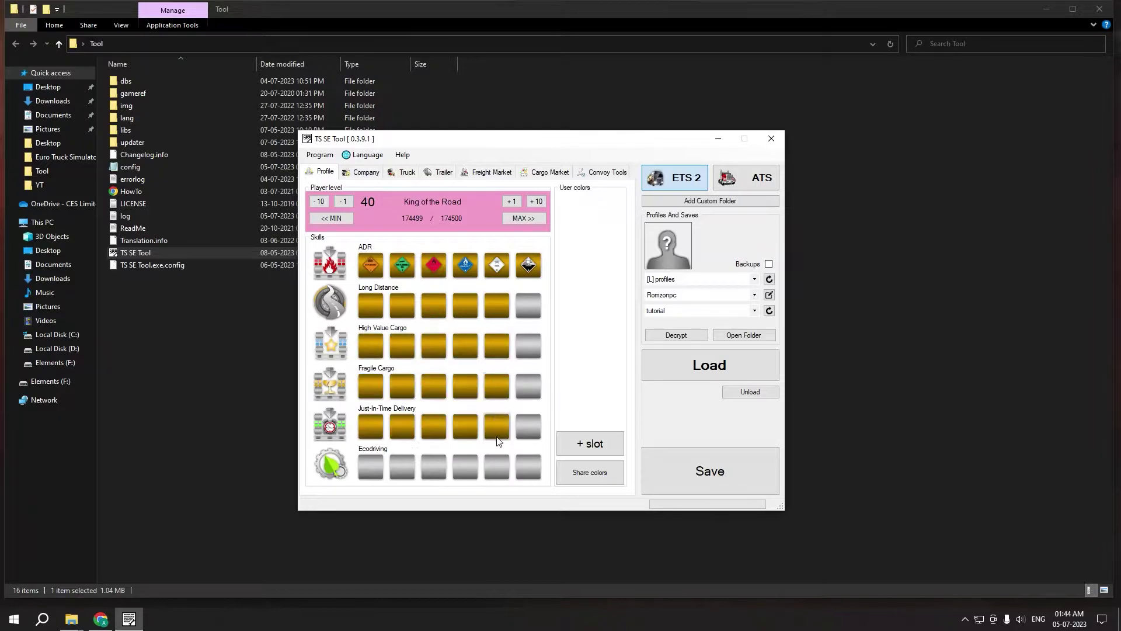
left_click(498, 457)
left_click(492, 344)
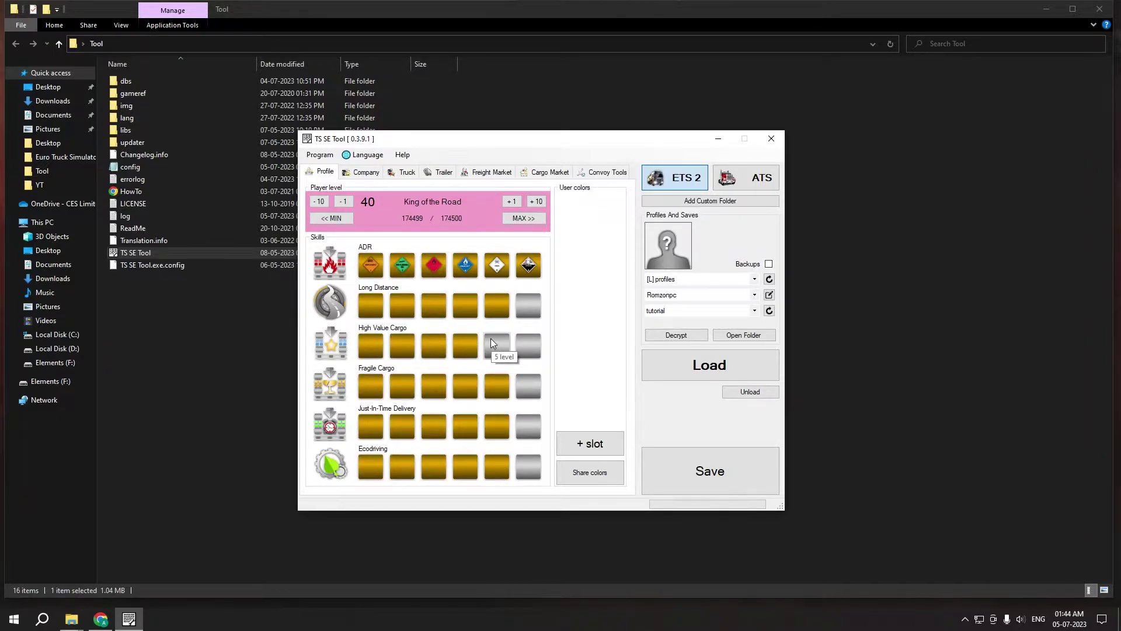
Step: On the Company tab, change account money from 19,200 to 1,99,200 by inserting a 9
left_click(367, 173)
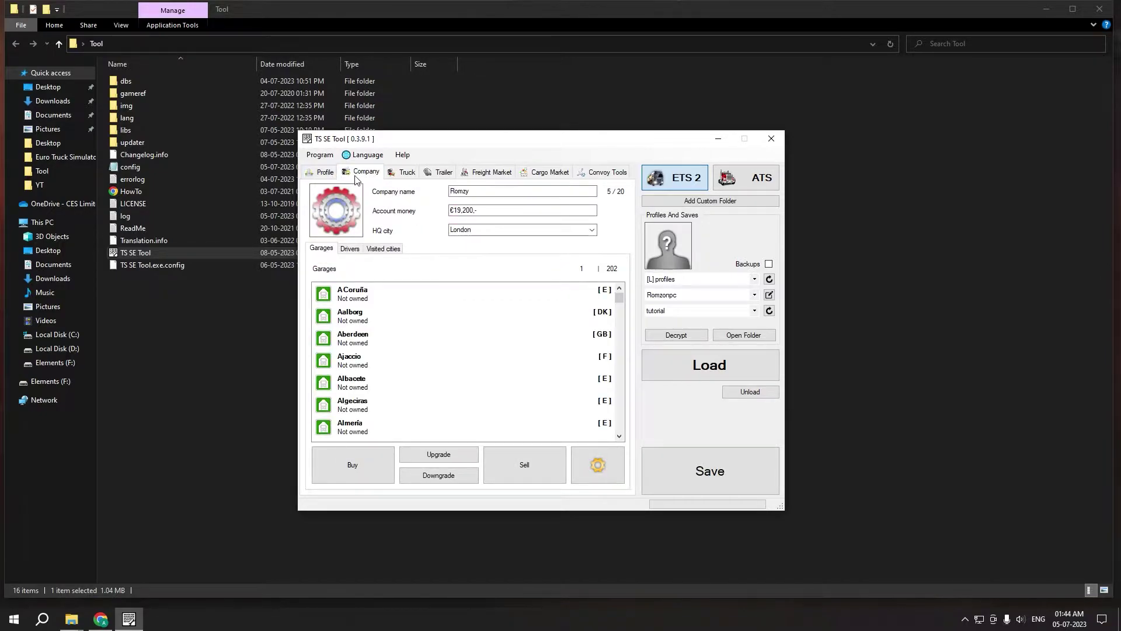
double_click(445, 191)
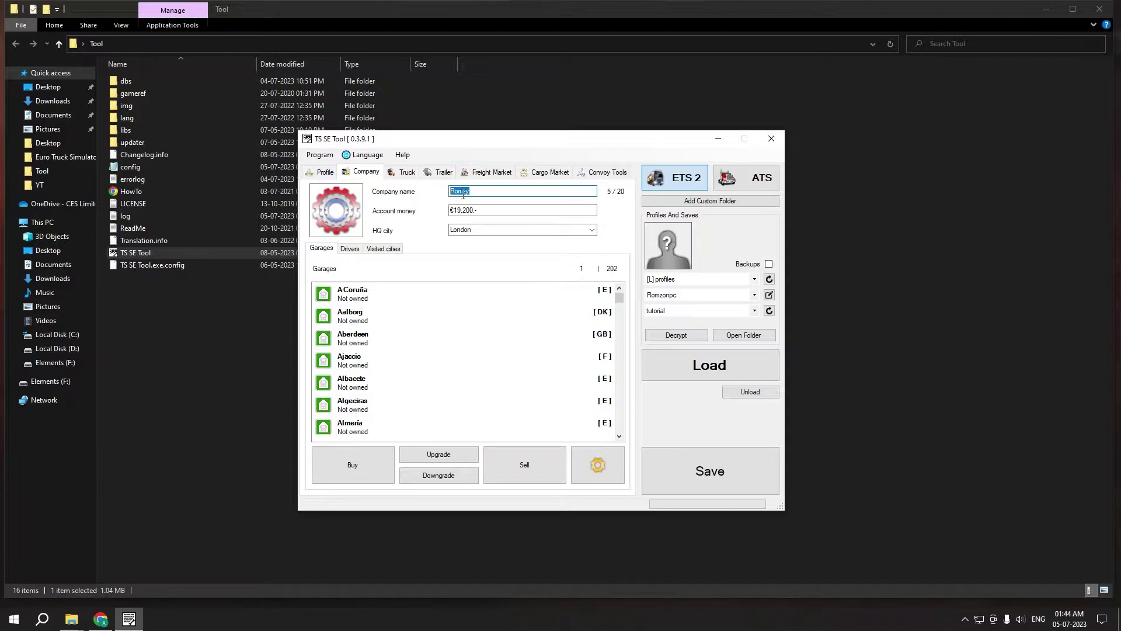
left_click(456, 210)
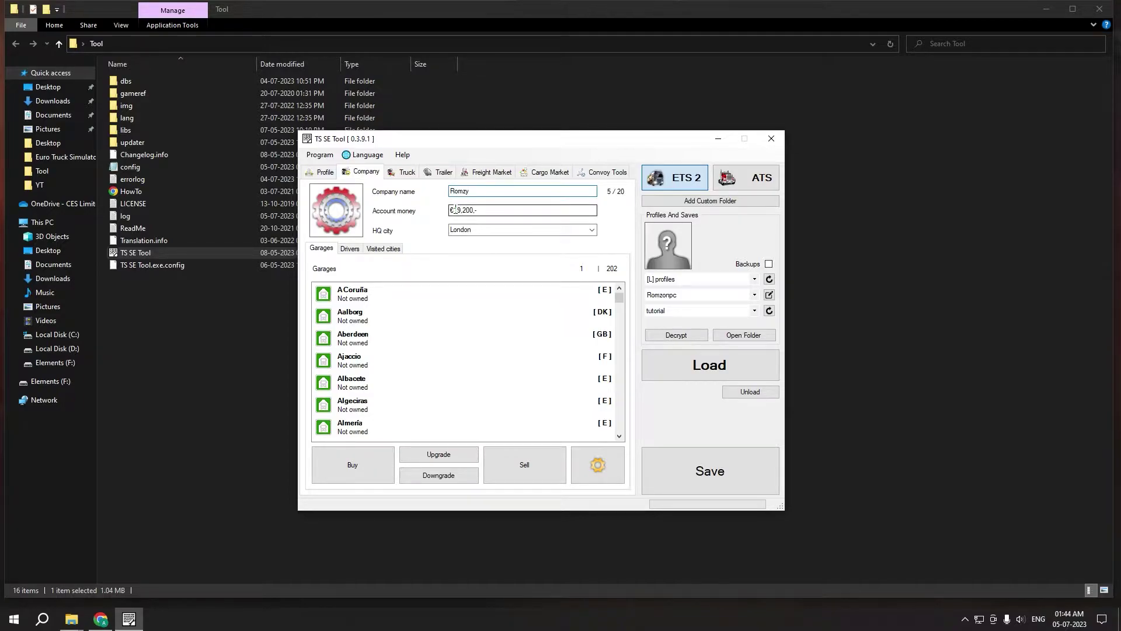
left_click(481, 210)
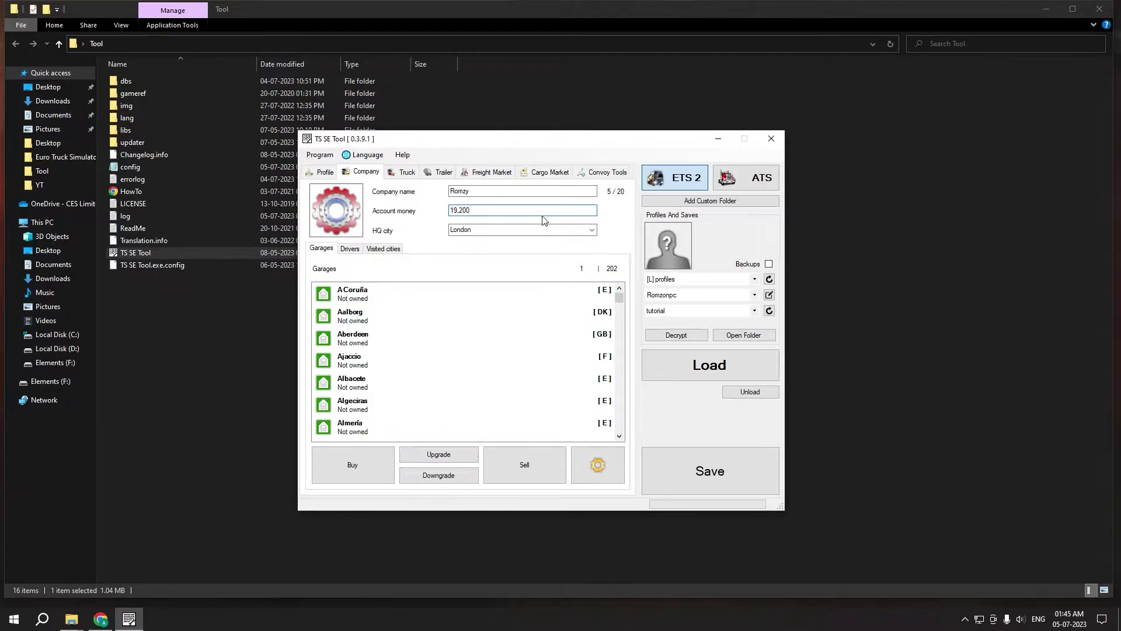
type("9")
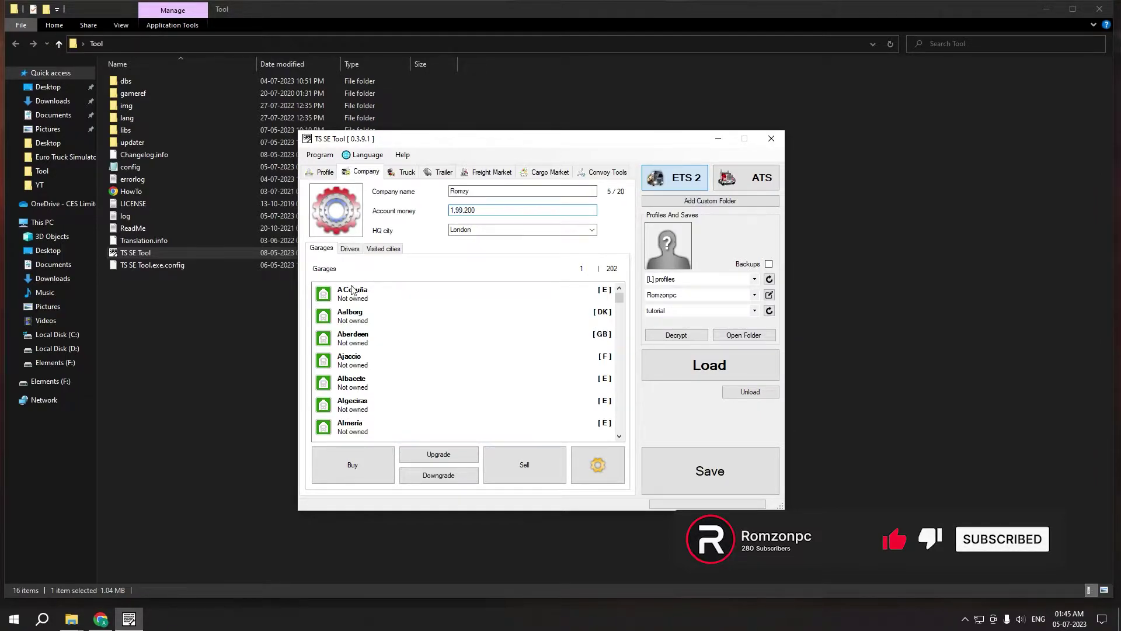
Step: Select the garages from A Coruña down to Almería and buy them
left_click(365, 302)
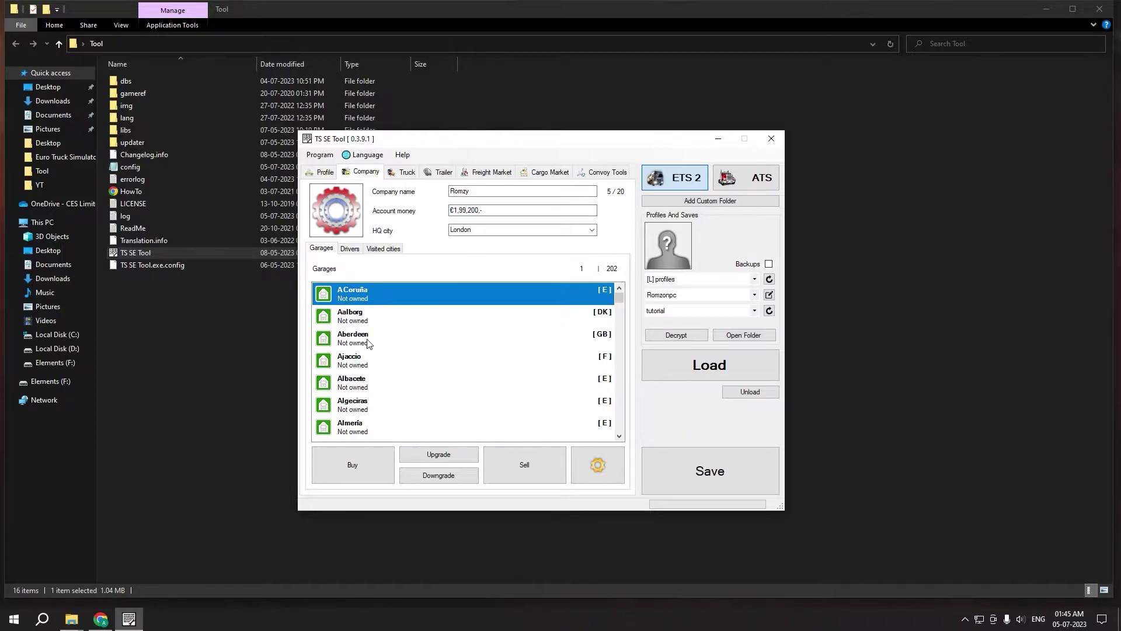
mouse_move(620, 298)
left_mouse_down()
mouse_move(620, 385)
mouse_move(629, 287)
left_mouse_up()
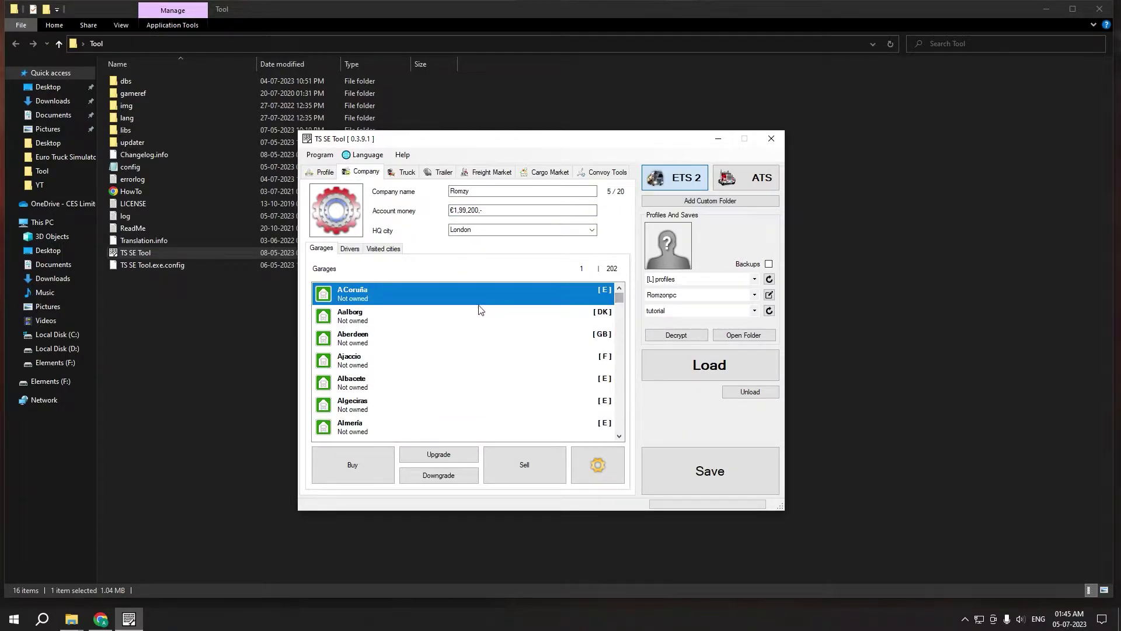
left_click(363, 320, "shift")
left_click_drag(363, 346, 366, 429)
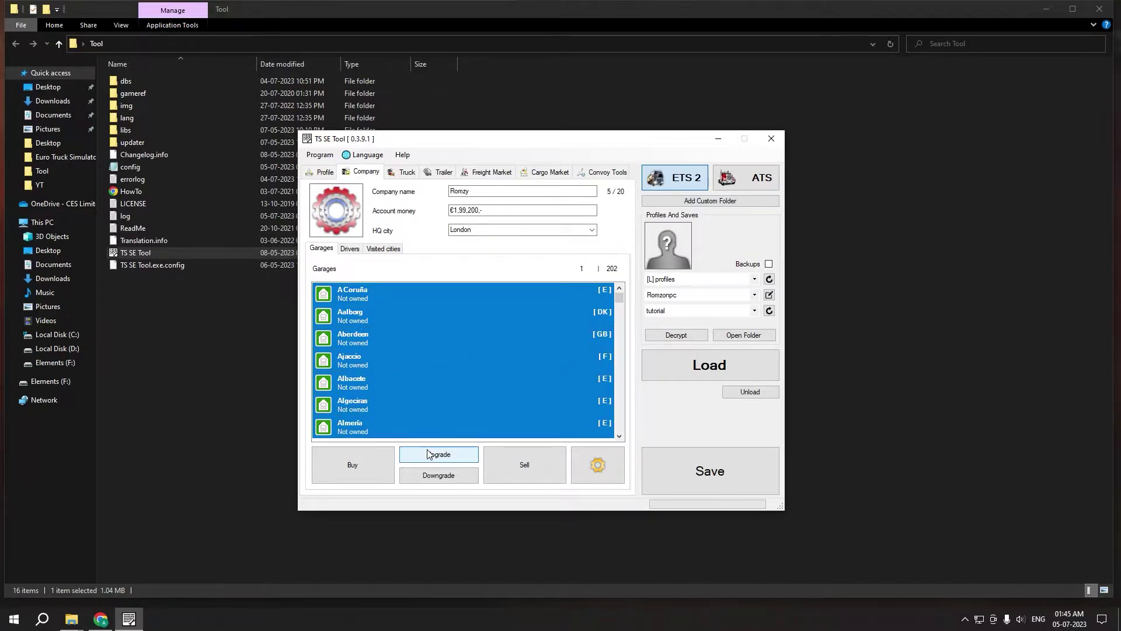
left_click(368, 466)
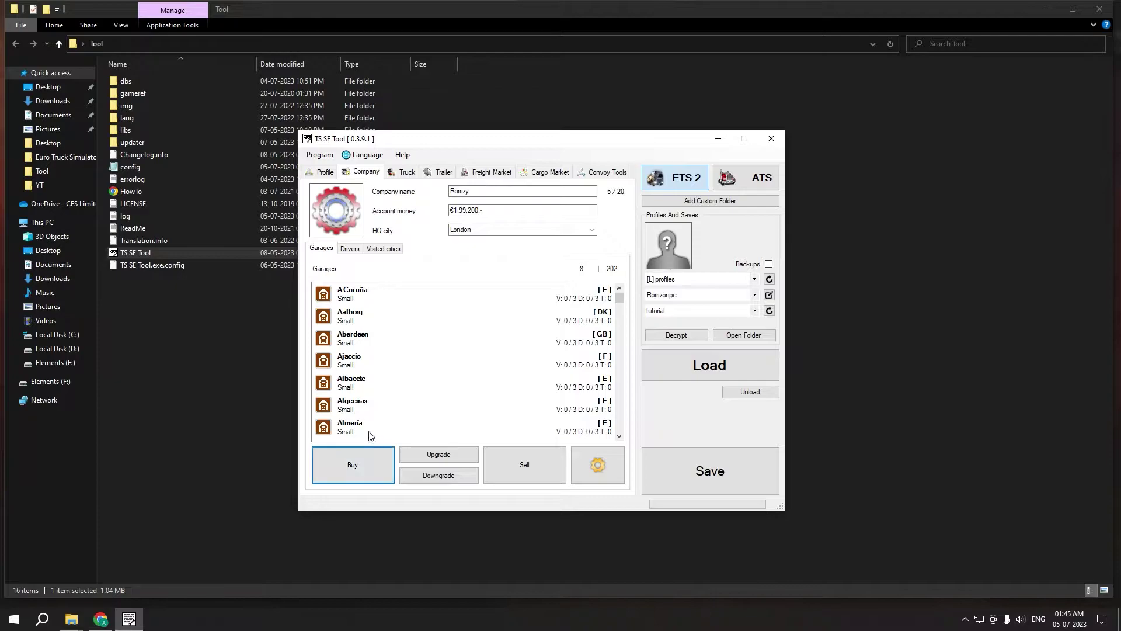
Step: Reselect the seven bought garages and upgrade them once
left_click(369, 432)
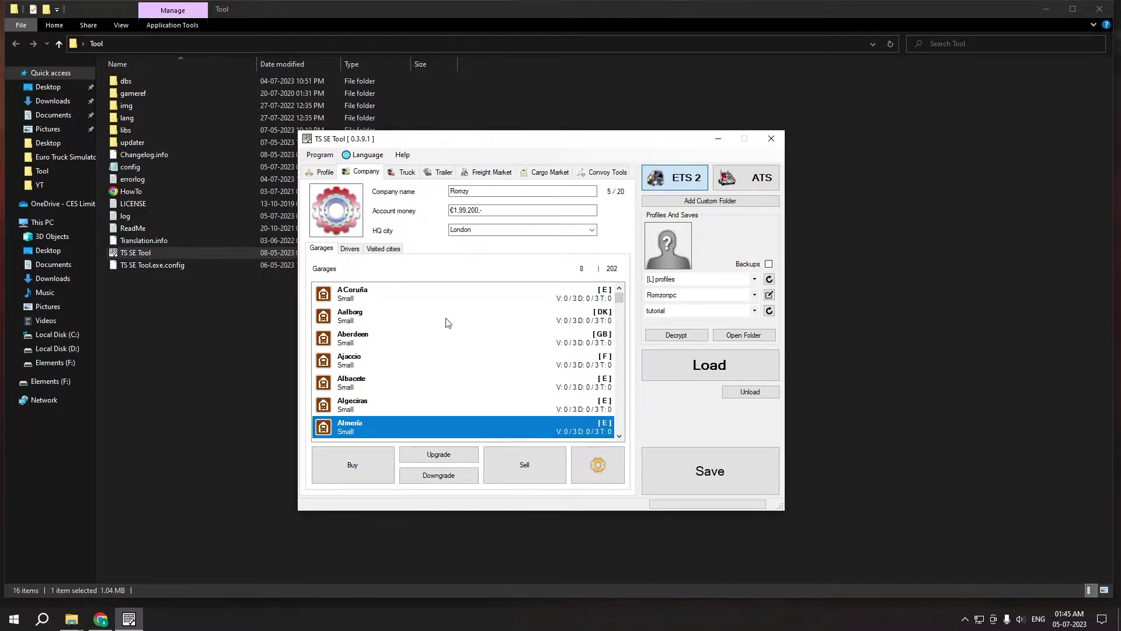
left_click(368, 295, "ctrl")
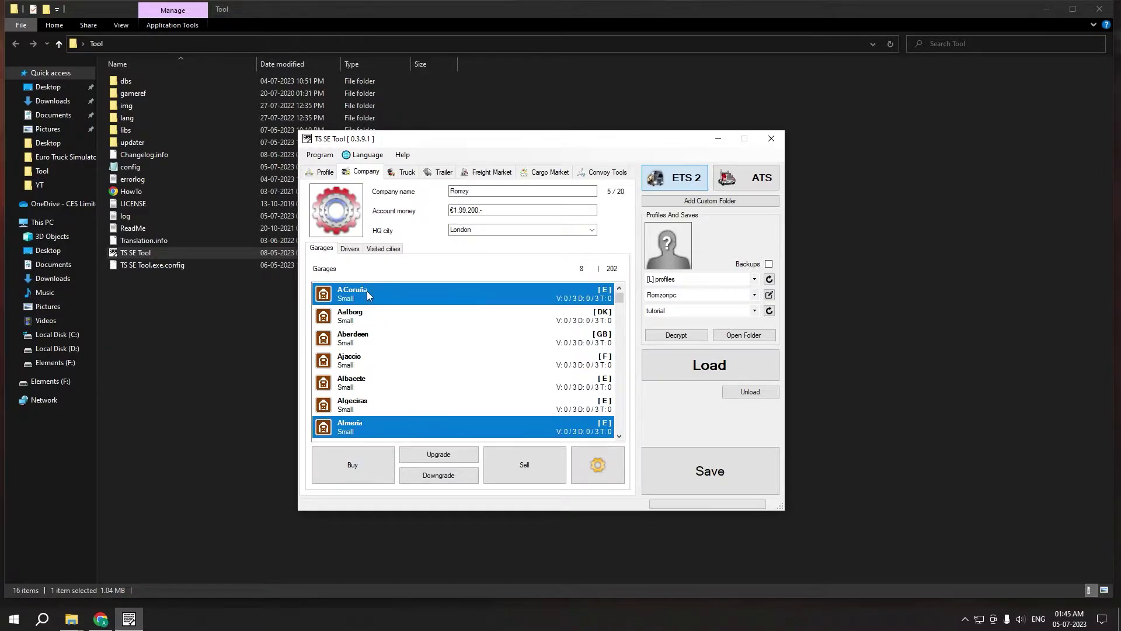
left_click(362, 321, "ctrl")
left_click(363, 343, "ctrl")
left_click(365, 366, "ctrl")
left_click(367, 388, "ctrl")
left_click(366, 407, "ctrl")
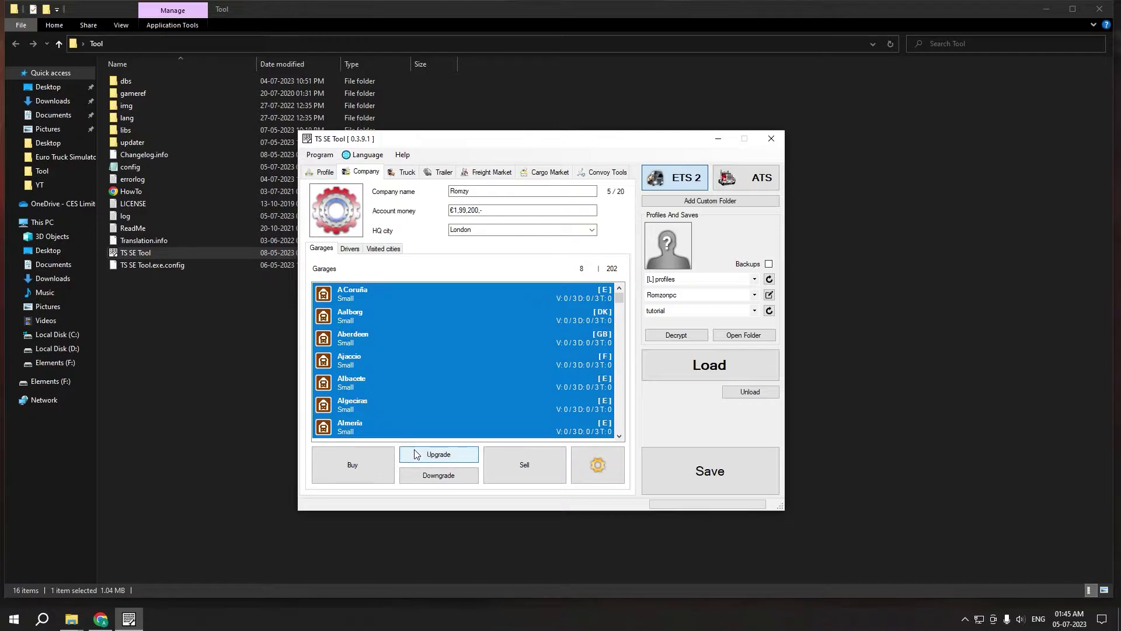
left_click(416, 455)
Step: Reselect all seven garages from Almería back up to A Coruña
left_click(376, 428)
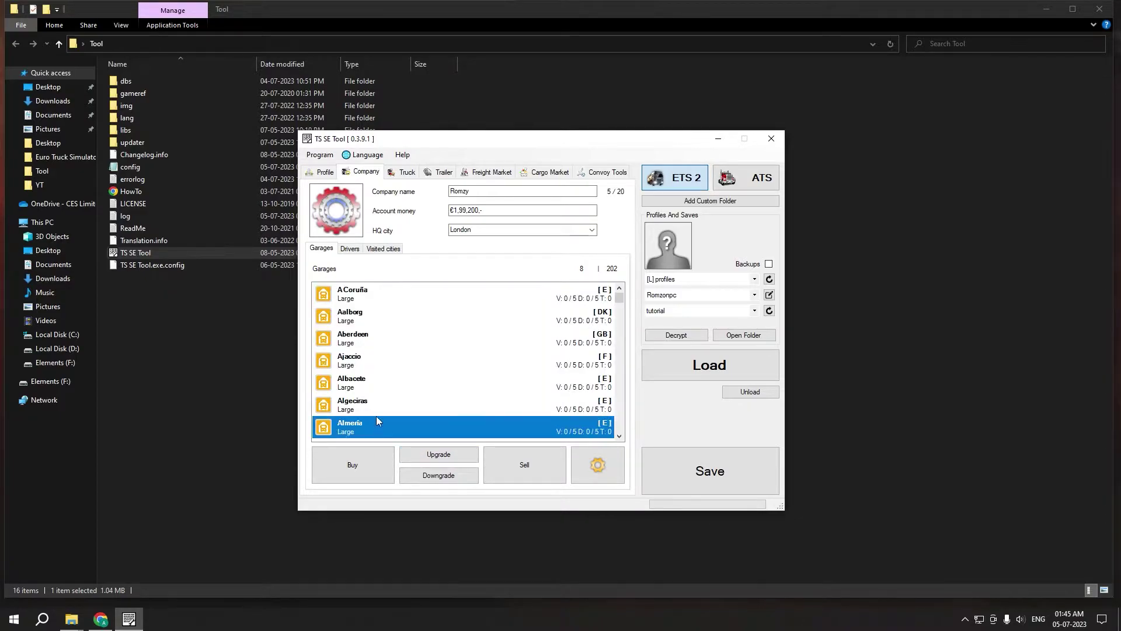
left_click(376, 409, "ctrl")
left_click(372, 386, "ctrl")
left_click(374, 339, "ctrl")
left_click(373, 359, "ctrl")
left_click(375, 318, "ctrl")
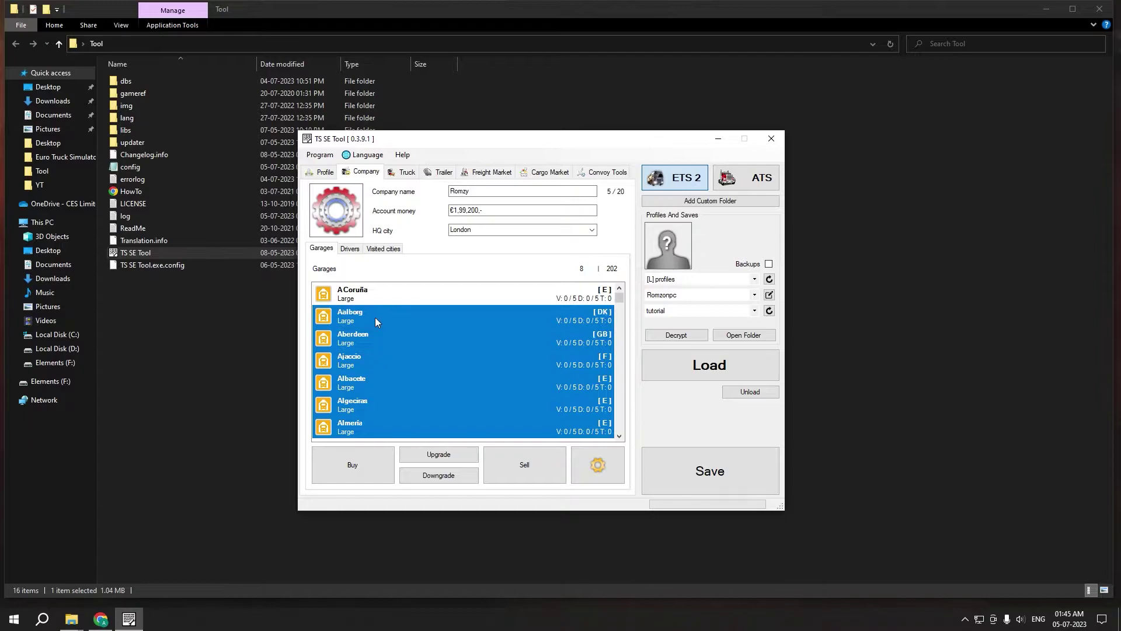
left_click(375, 291, "ctrl")
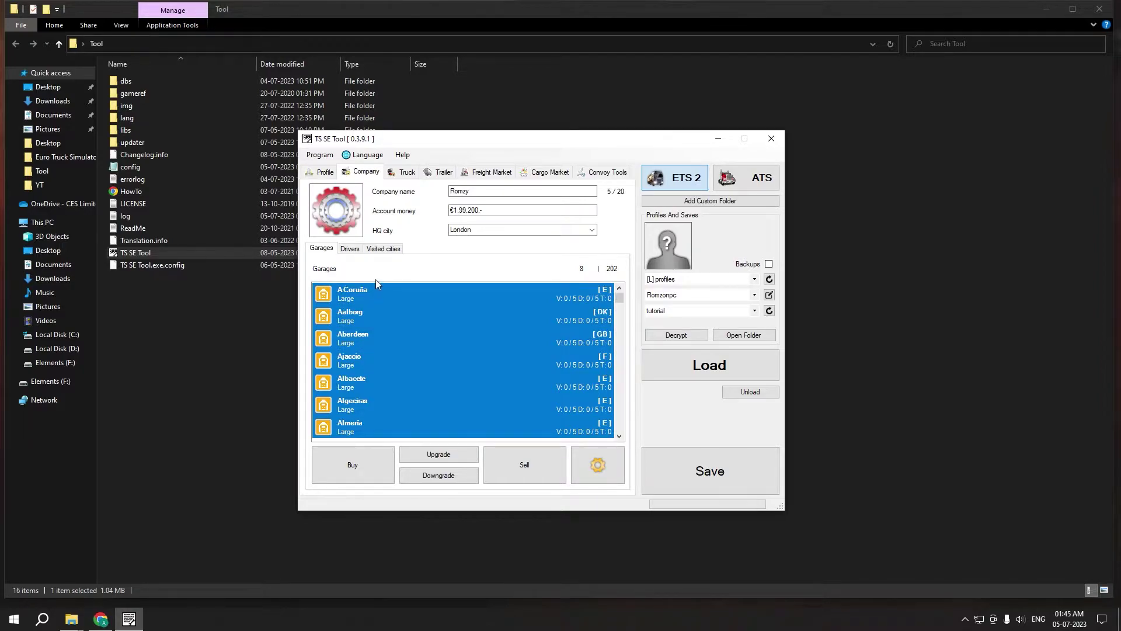
Step: Select two drivers in the company's driver list
left_click(350, 250)
left_click(400, 333)
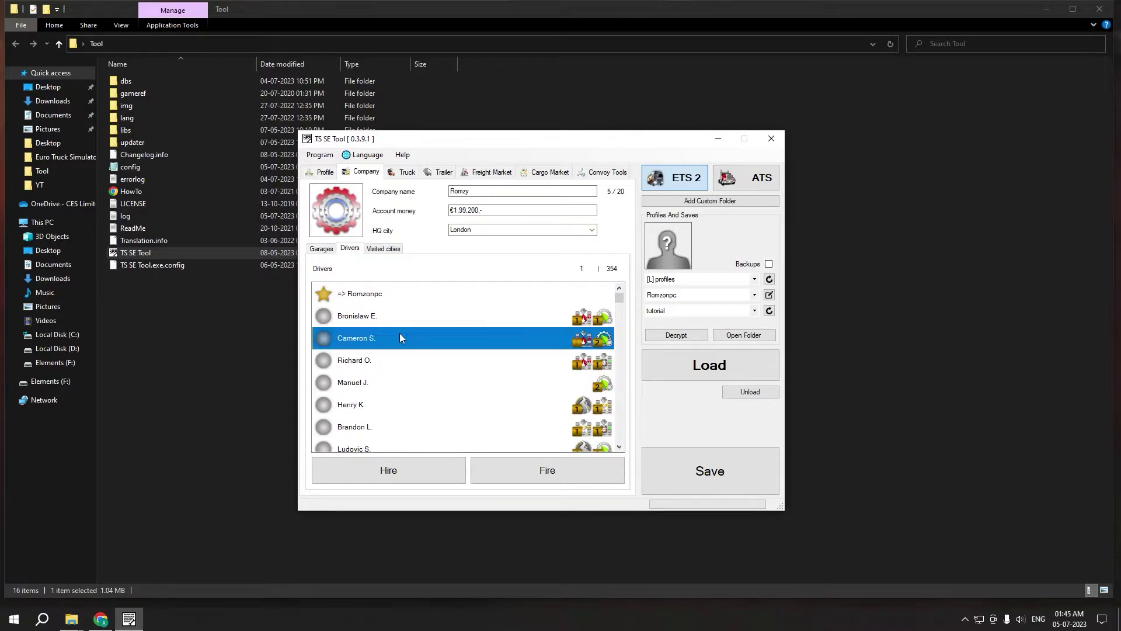
left_click(394, 315, "ctrl")
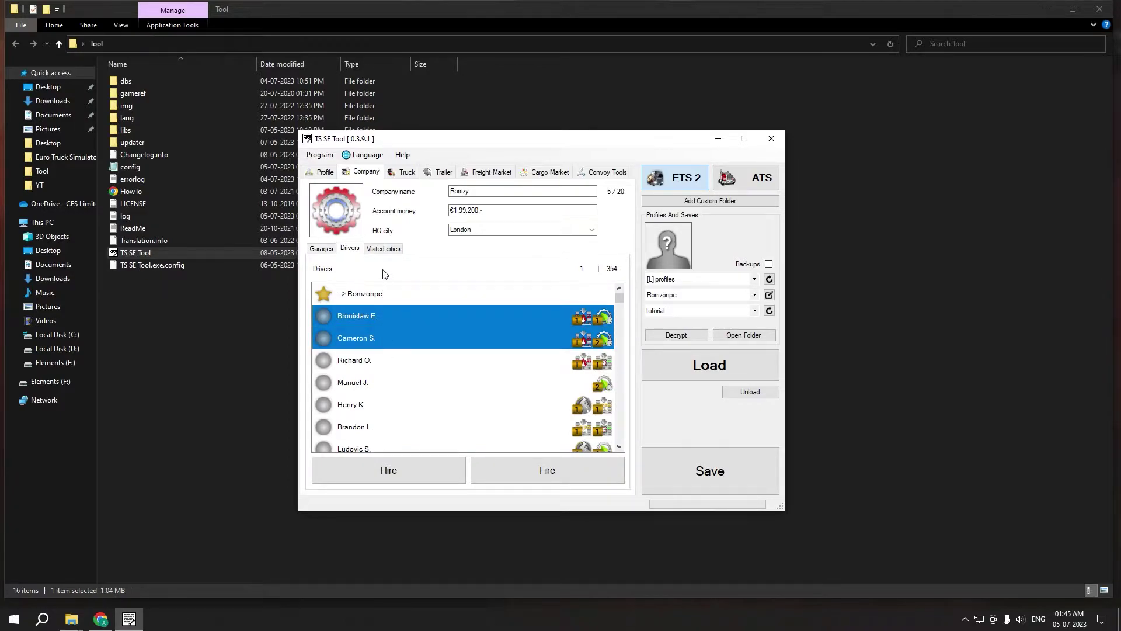
Step: Mark A Coruña, Aalborg, Aberdeen, Ajaccio, Albacete, Algeciras and Almaraz as visited
left_click(380, 250)
left_click(387, 310)
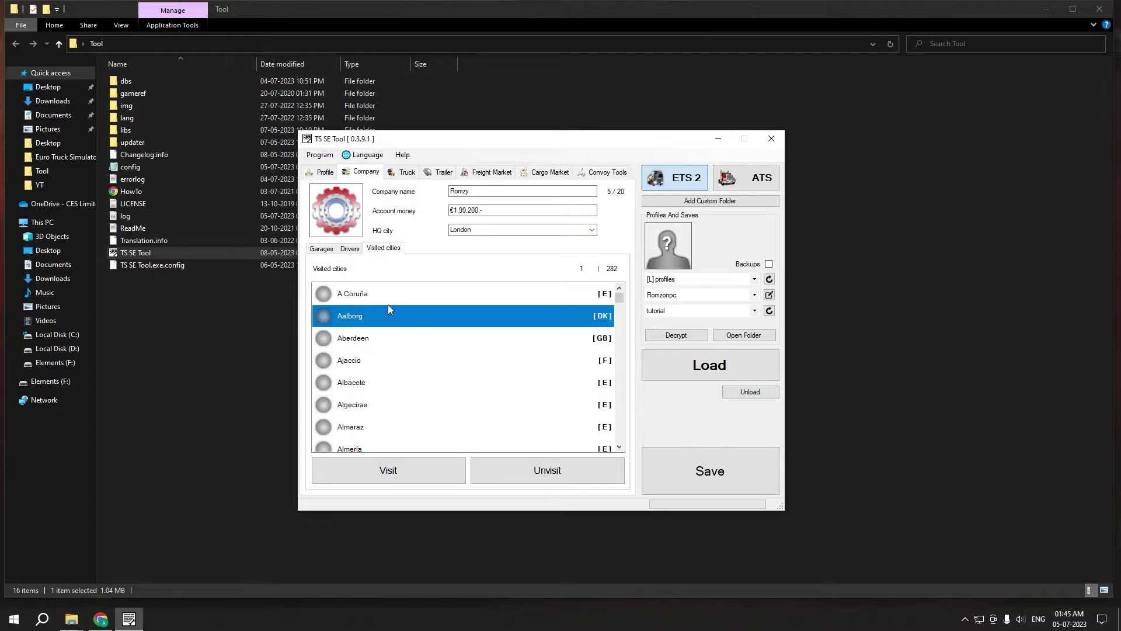
left_click(381, 291, "ctrl")
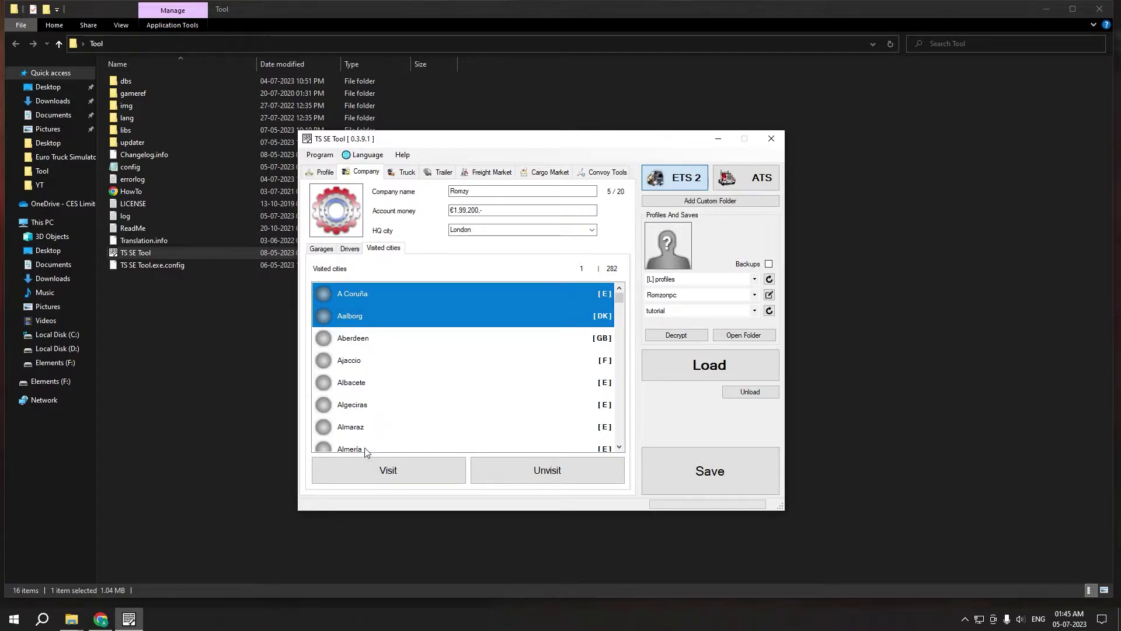
left_click(366, 427, "ctrl")
left_click(364, 383, "ctrl")
left_click(364, 357, "ctrl")
left_click(364, 338, "ctrl")
left_click(409, 404, "ctrl")
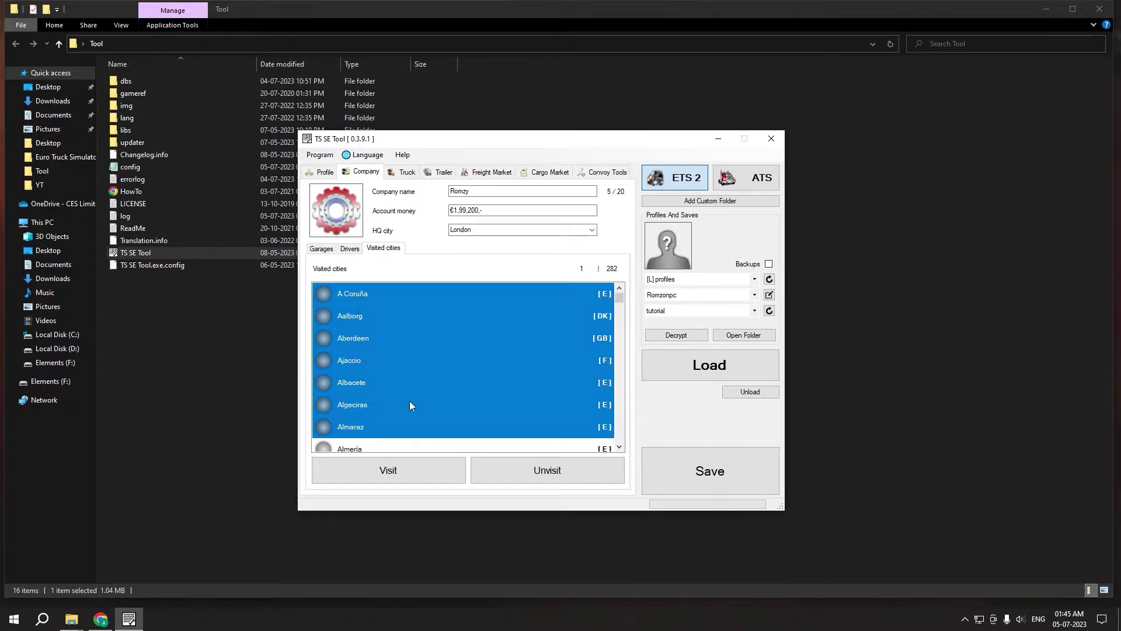
left_click(386, 470)
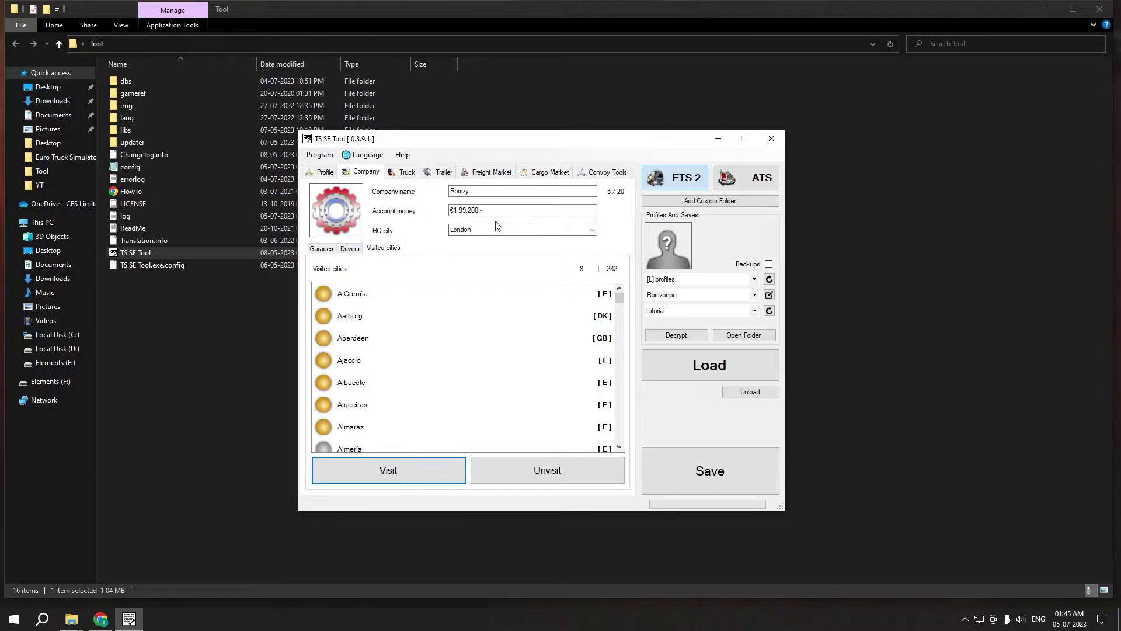
Step: Review the Truck, Trailer, Freight Market, Cargo Market and Convoy tabs, returning to Company
left_click(402, 173)
left_click(440, 173)
left_click(489, 173)
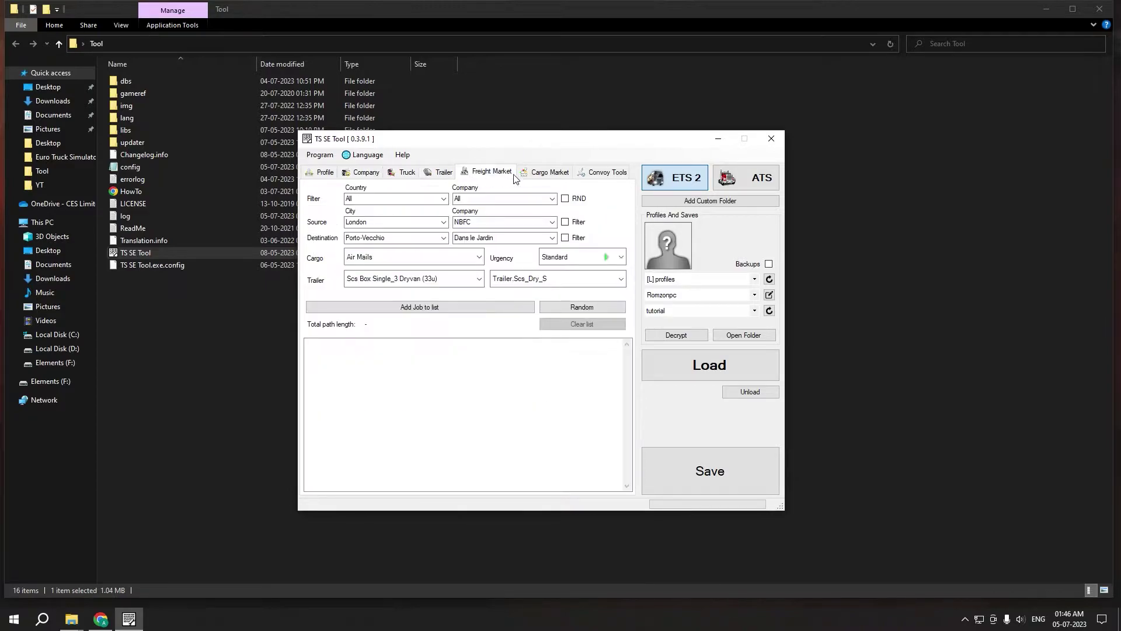
left_click(546, 172)
left_click(586, 178)
left_click(546, 172)
left_click(489, 172)
left_click(441, 172)
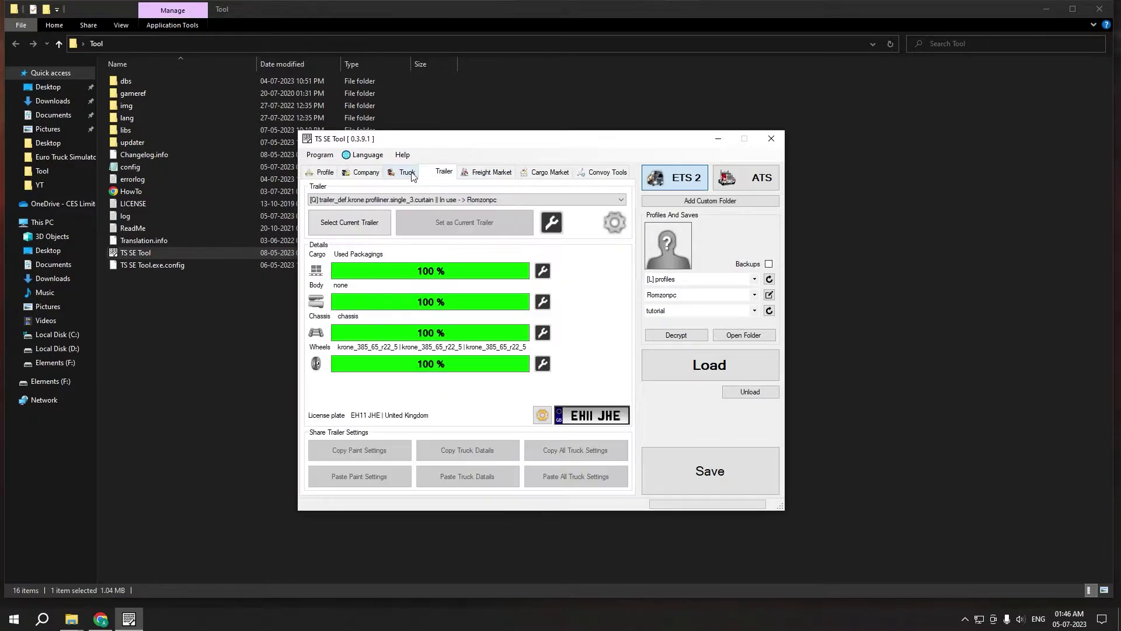
left_click(406, 174)
left_click(366, 173)
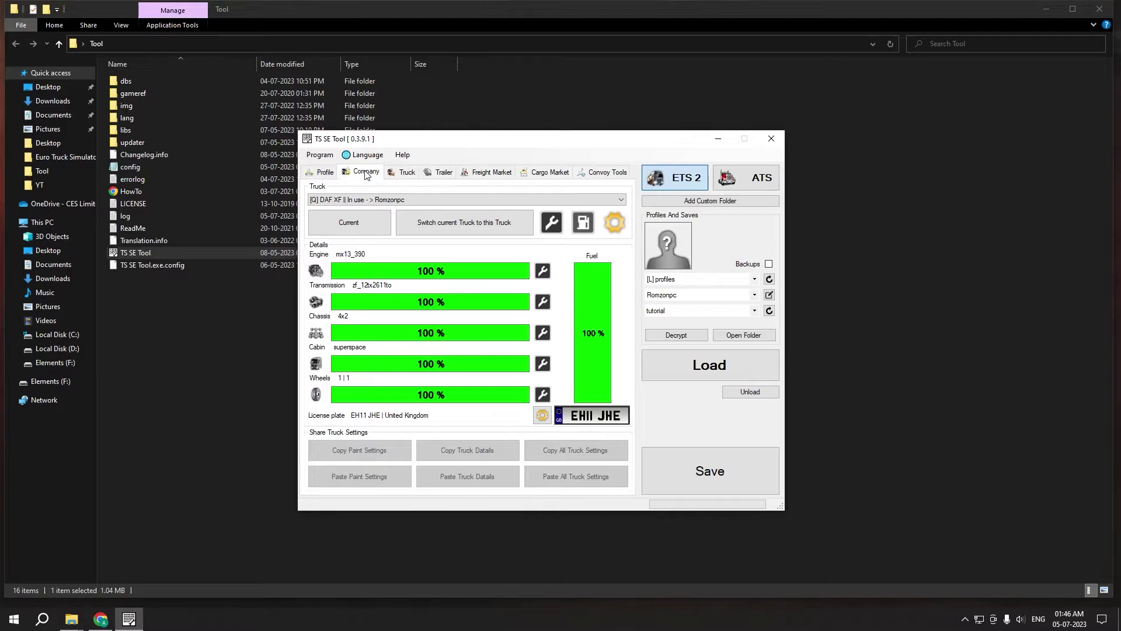
Step: Write the edits into the 'tutorial' save from the Profile tab and close the File saved dialog
left_click(327, 173)
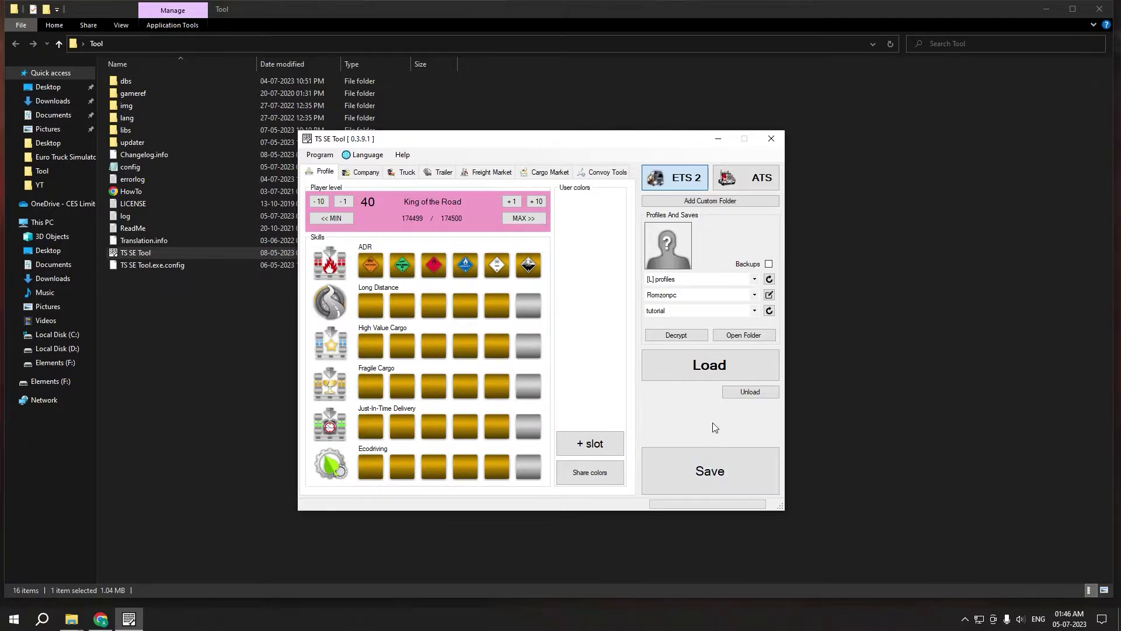
left_click(698, 313)
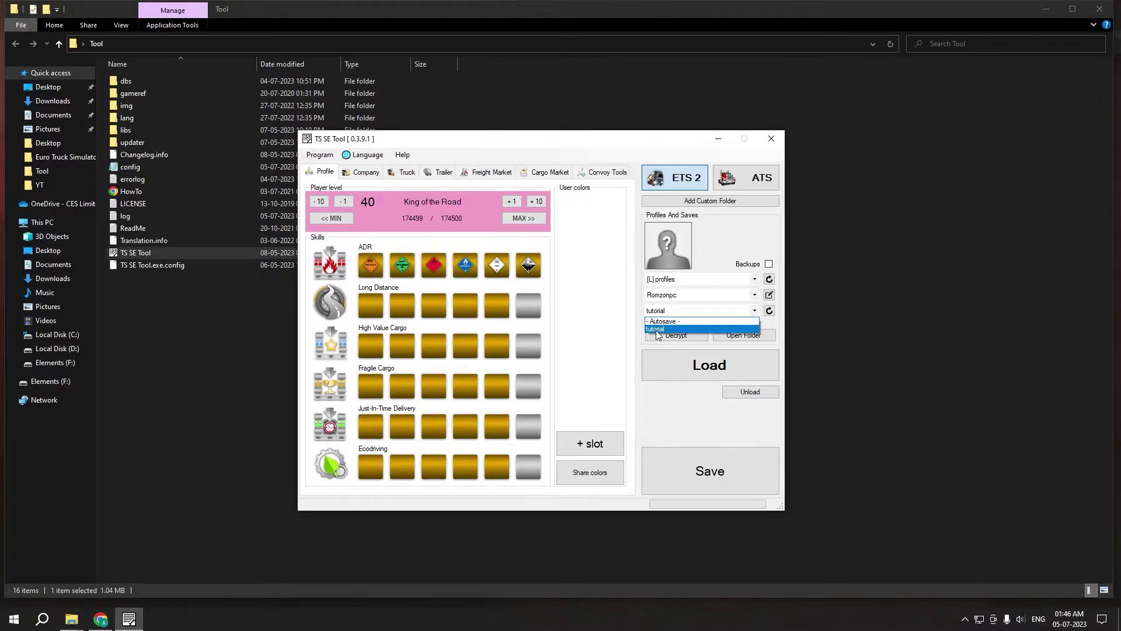
left_click(657, 330)
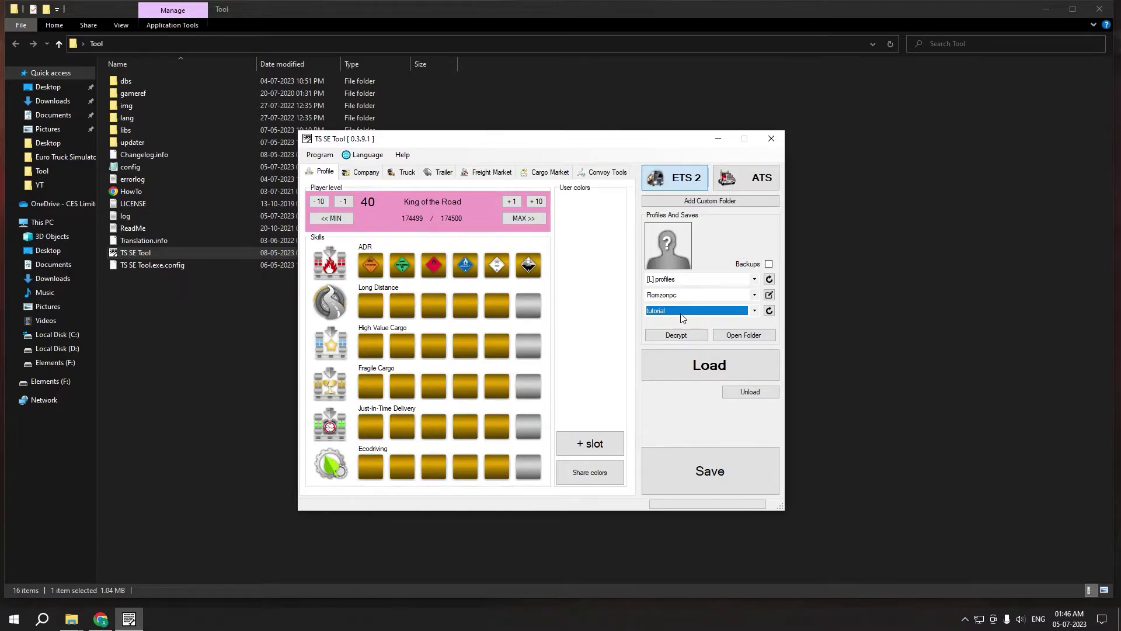
left_click(708, 472)
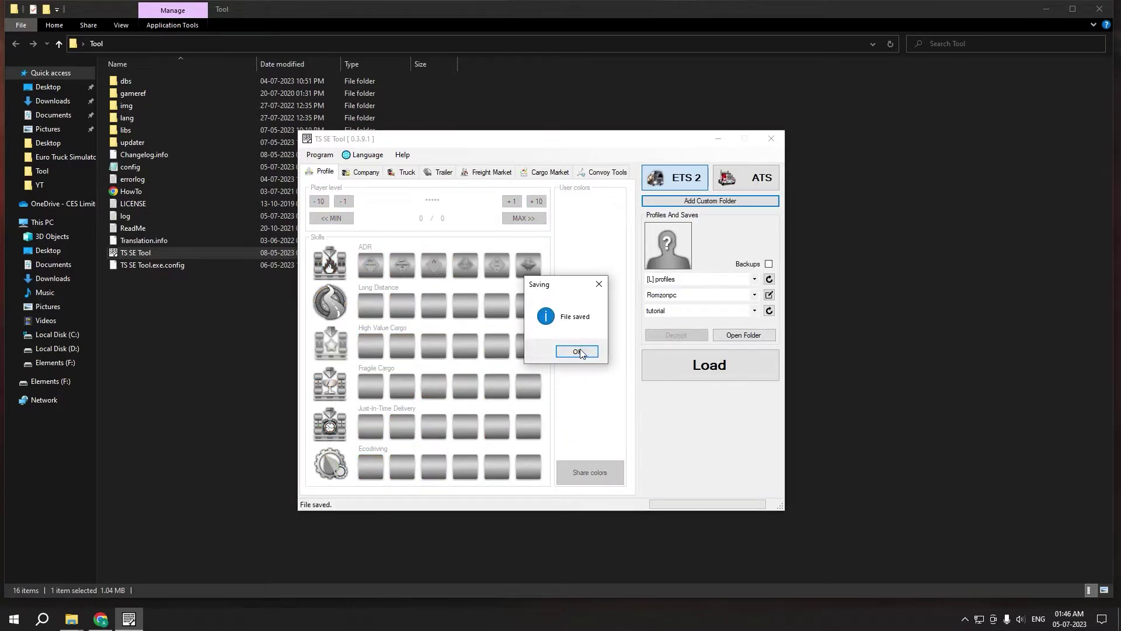
mouse_move(557, 292)
left_mouse_down()
mouse_move(596, 292)
mouse_move(505, 290)
mouse_move(562, 288)
left_mouse_up()
left_click(580, 348)
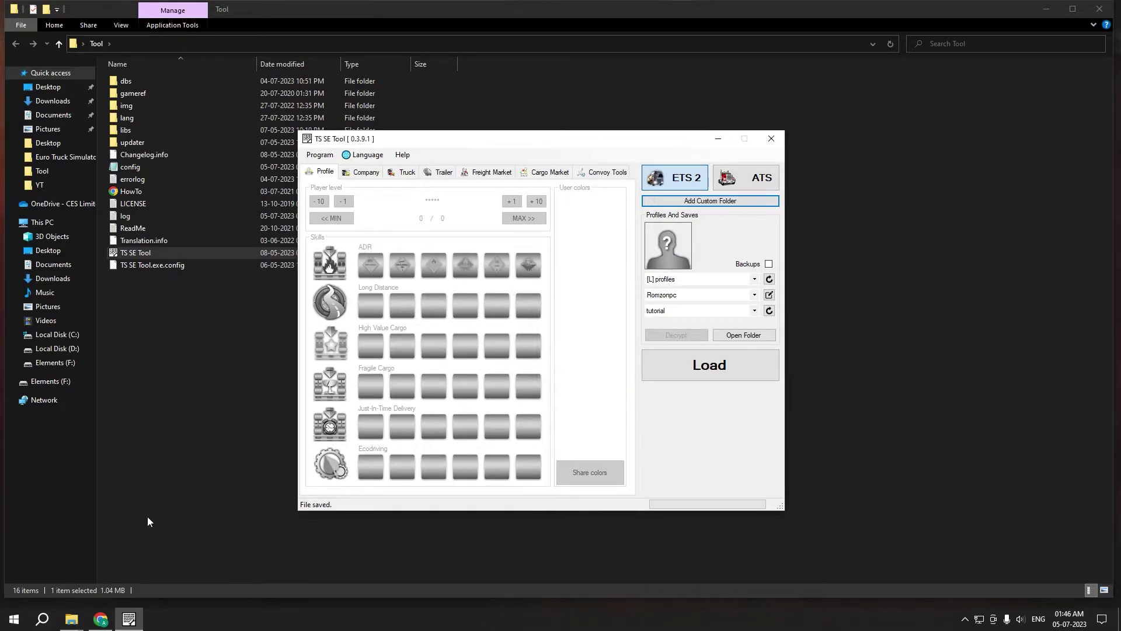
Step: Launch Euro Truck Simulator 2 from eurotrucks2.exe in the win_x64 folder
mouse_move(72, 619)
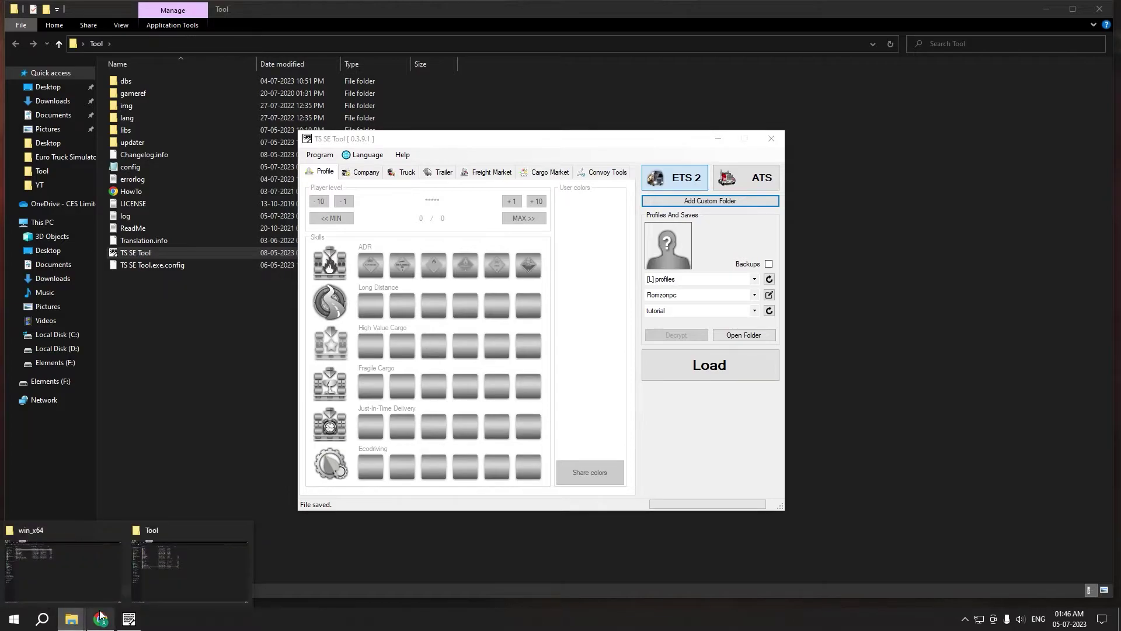
left_click(52, 561)
double_click(153, 95)
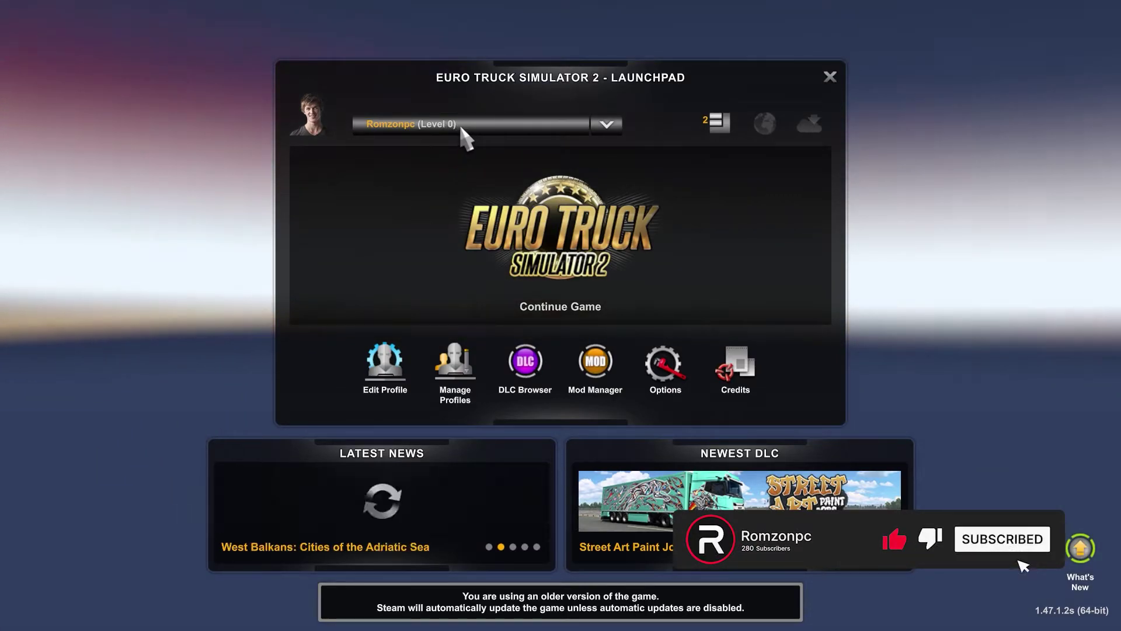
Step: Continue the profile's saved game from the launch screen
left_click(461, 125)
left_click(492, 128)
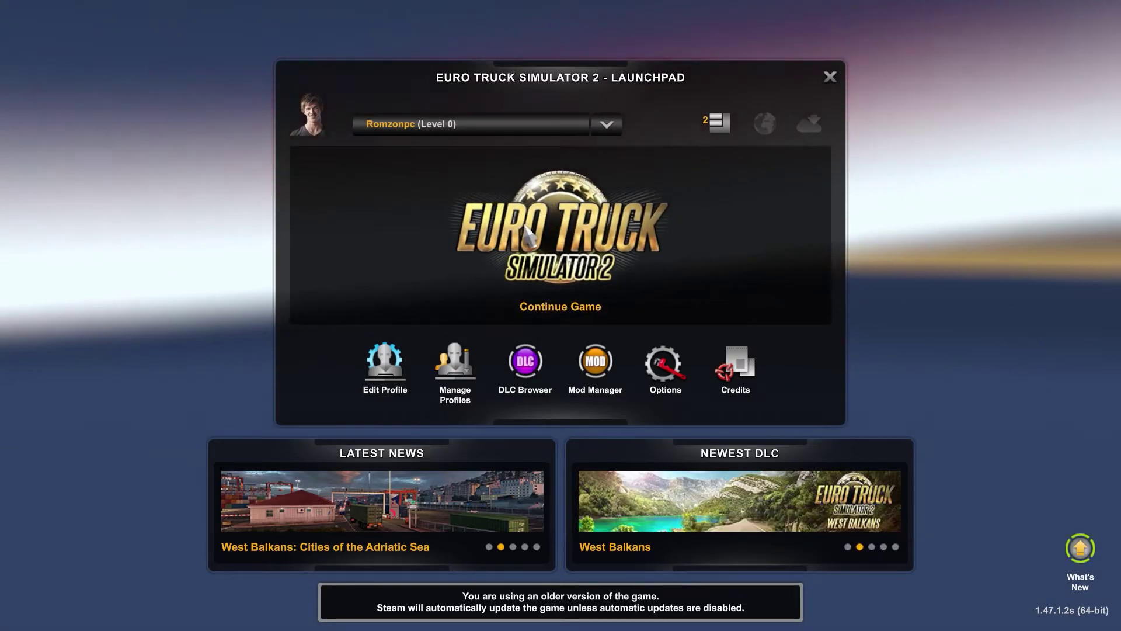
left_click(477, 173)
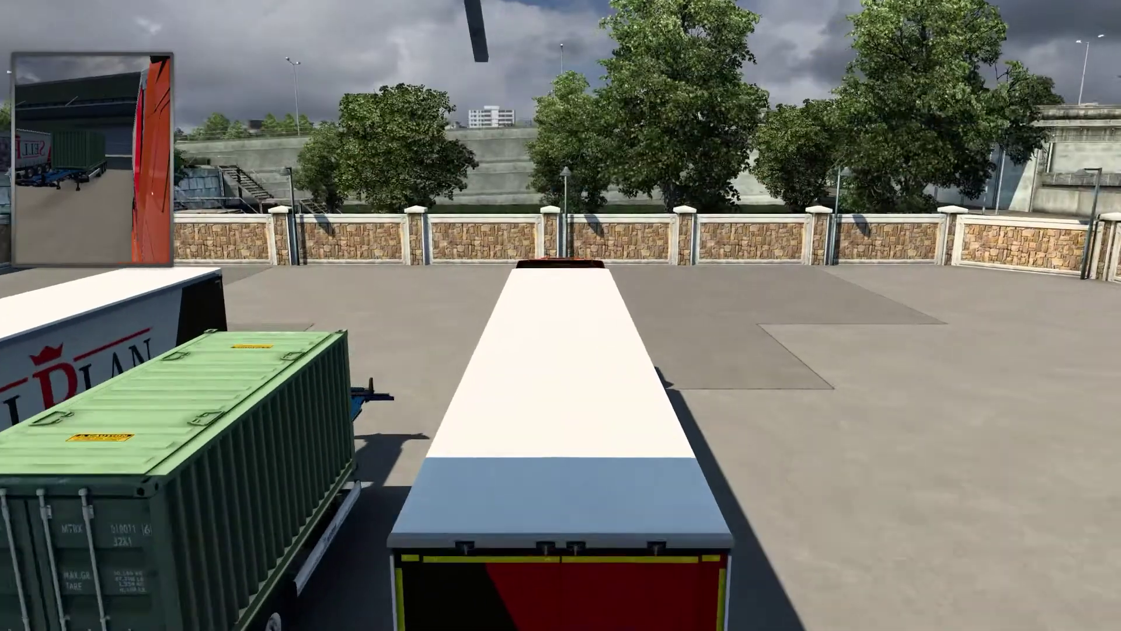
Step: In Load Game, show autosaves and select the 'tutorial' save to load
key("2")
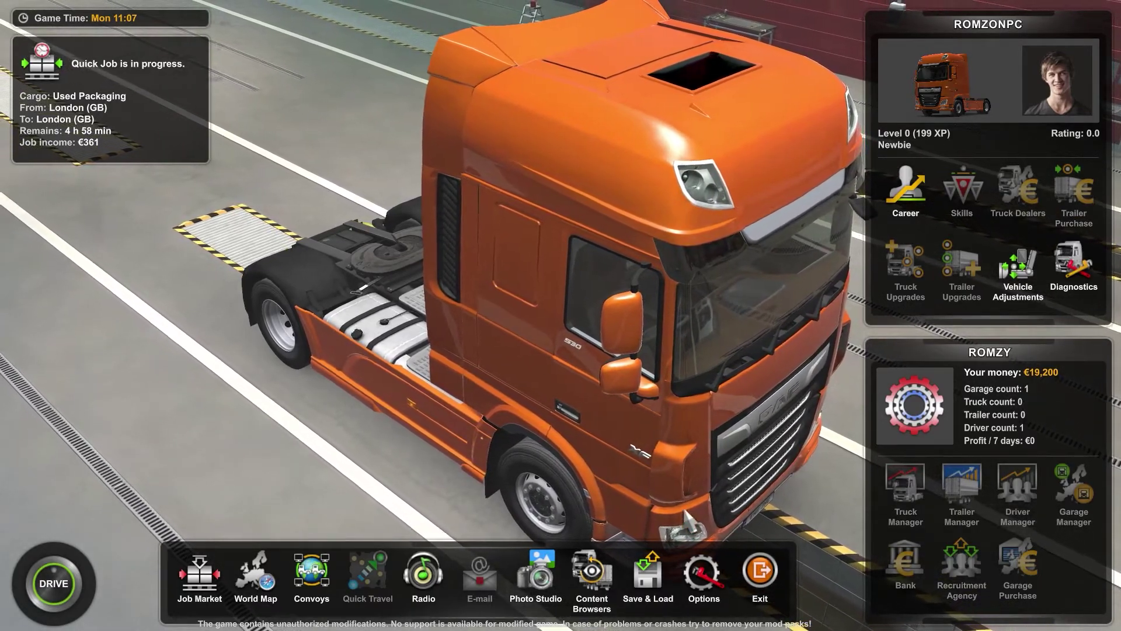
left_click(649, 576)
left_click(493, 321)
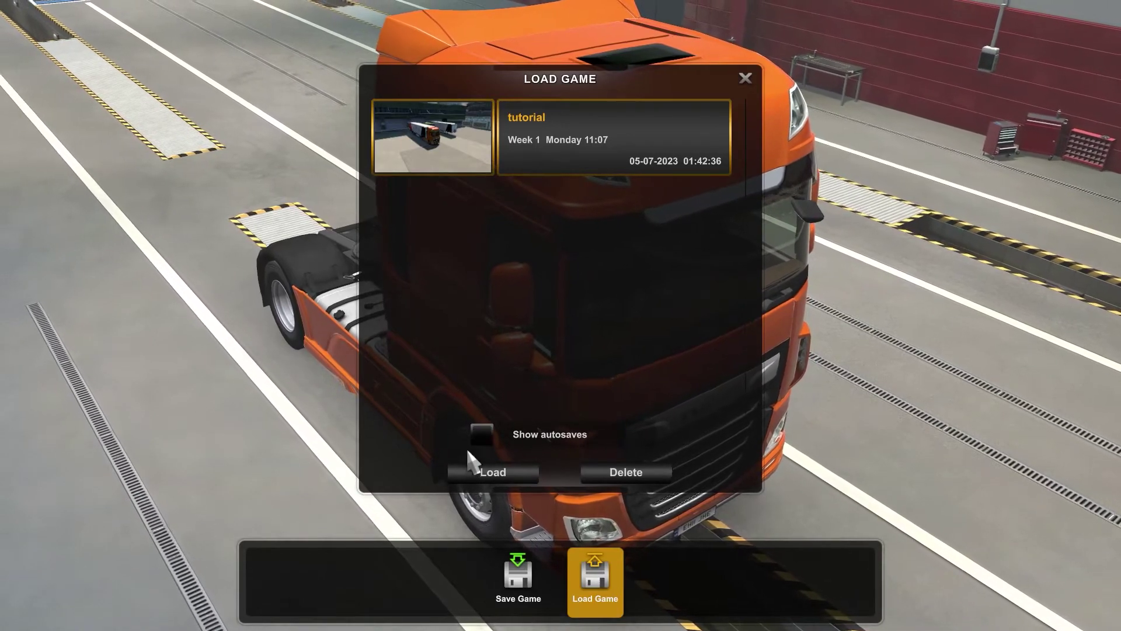
left_click(480, 433)
left_click(590, 222)
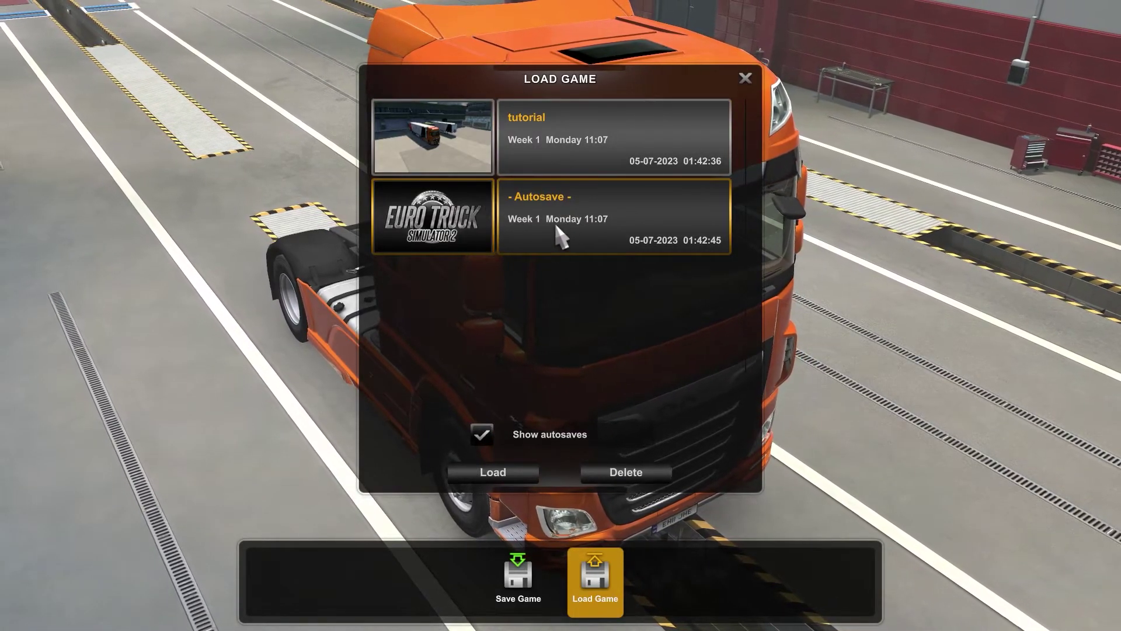
left_click(543, 140)
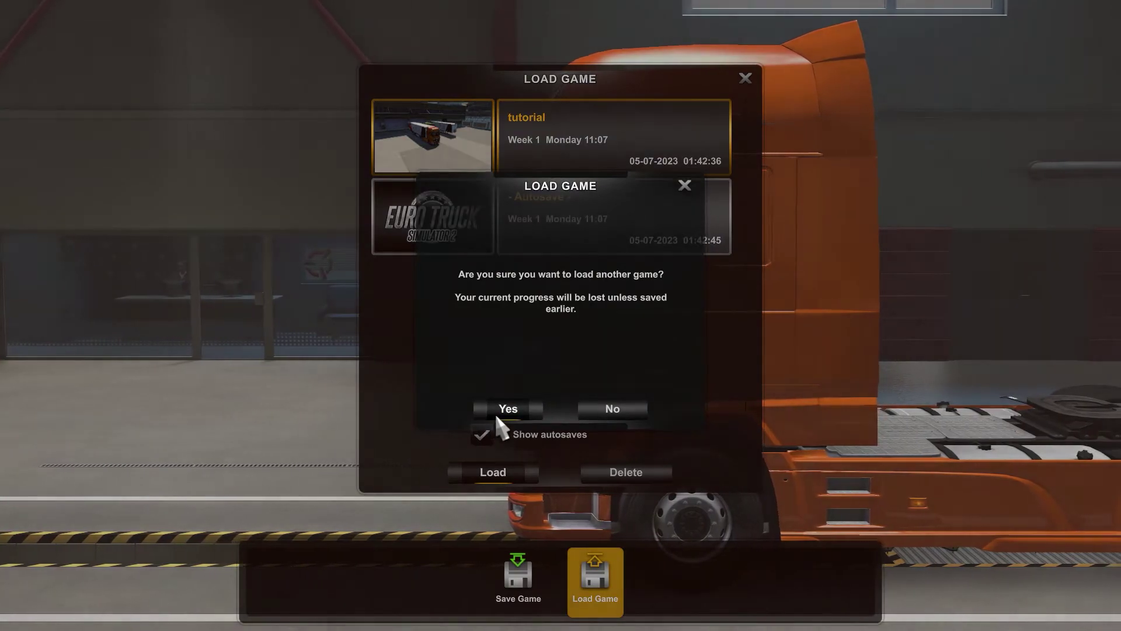
Step: Confirm loading the tutorial save, showing level 40, €199,200 and 8 garages
left_click(496, 408)
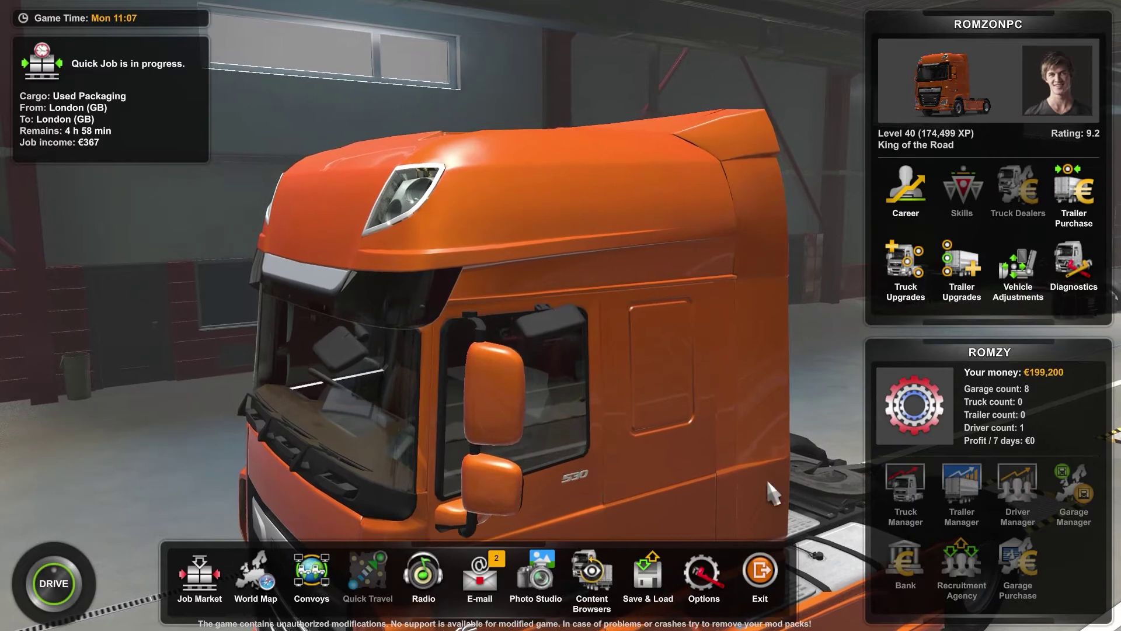
left_click(282, 589)
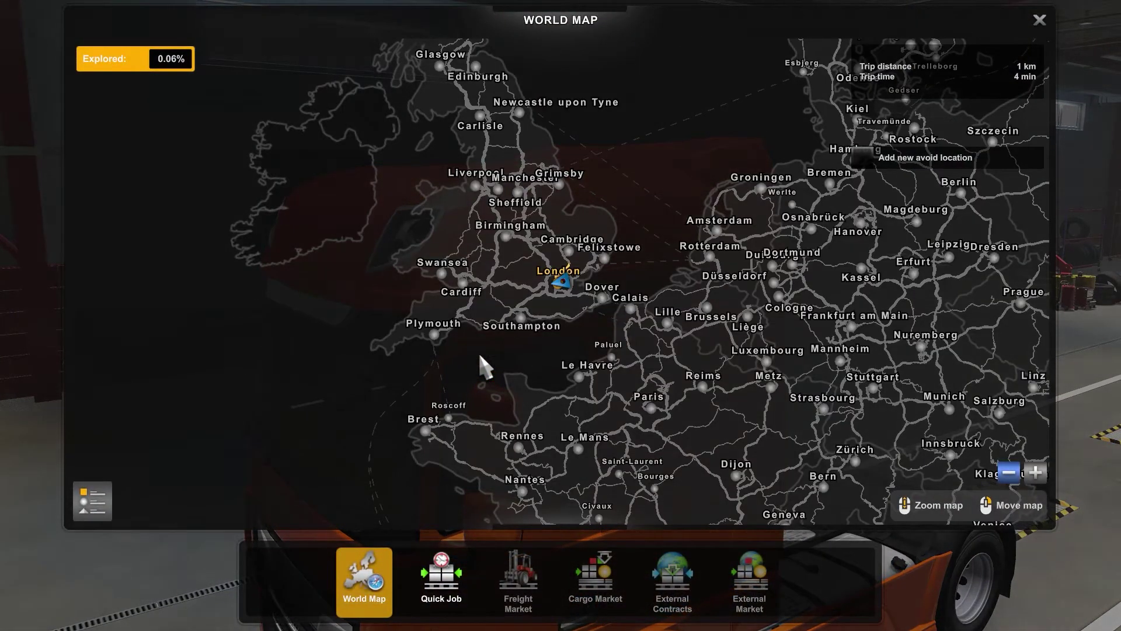
left_click_drag(480, 356, 251, 105)
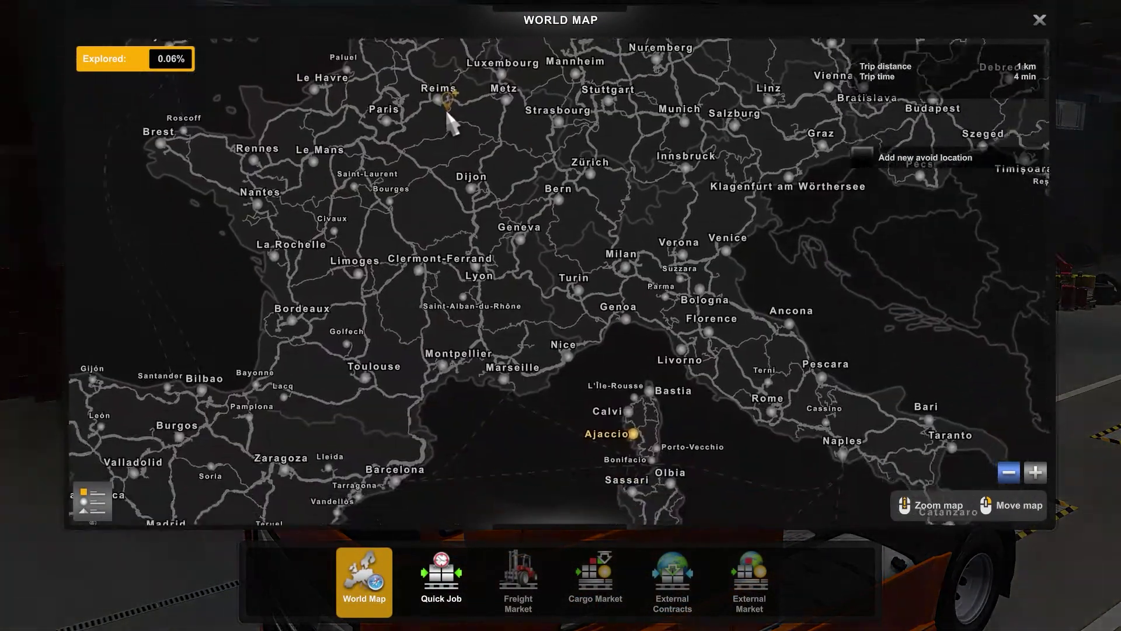
left_click_drag(620, 357, 528, 292)
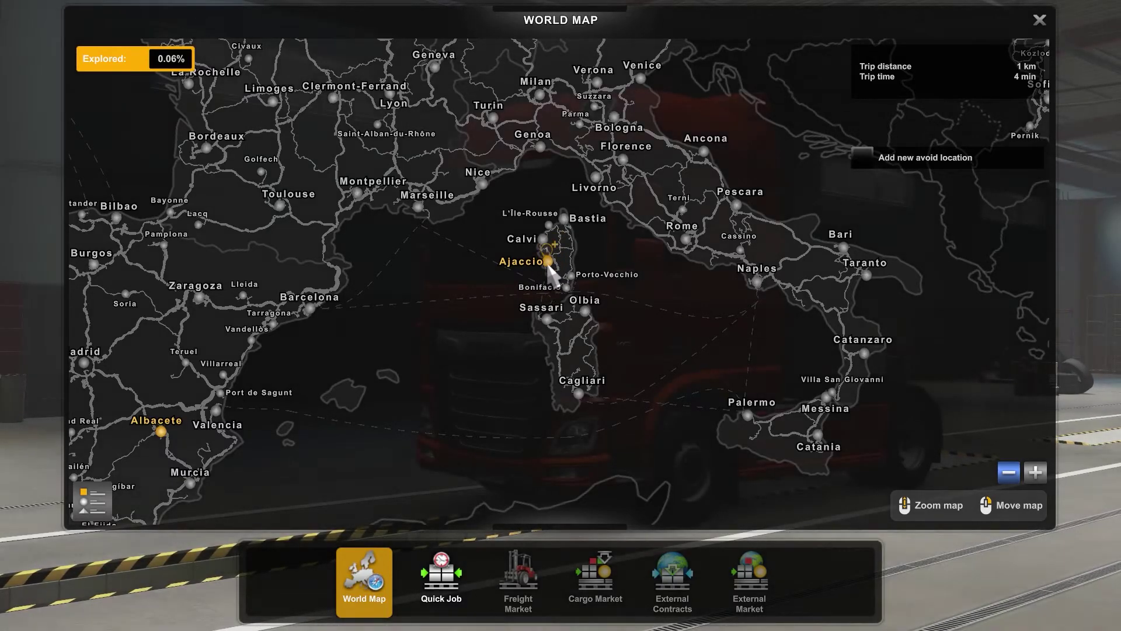
left_click_drag(420, 345, 567, 249)
left_click_drag(399, 244, 462, 154)
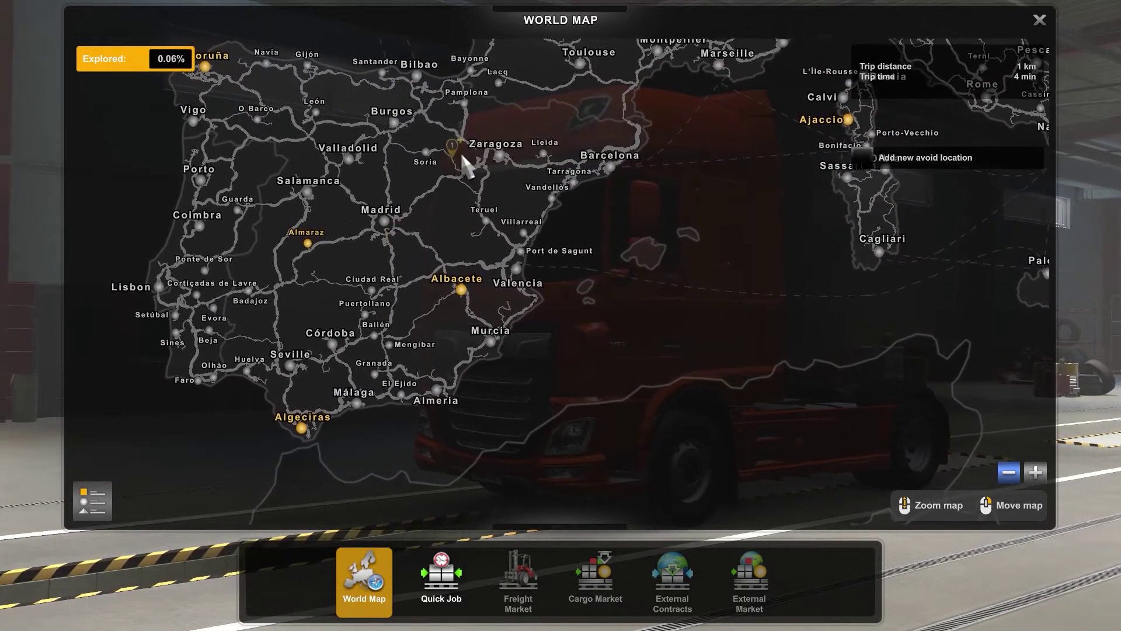
left_click_drag(640, 152, 418, 441)
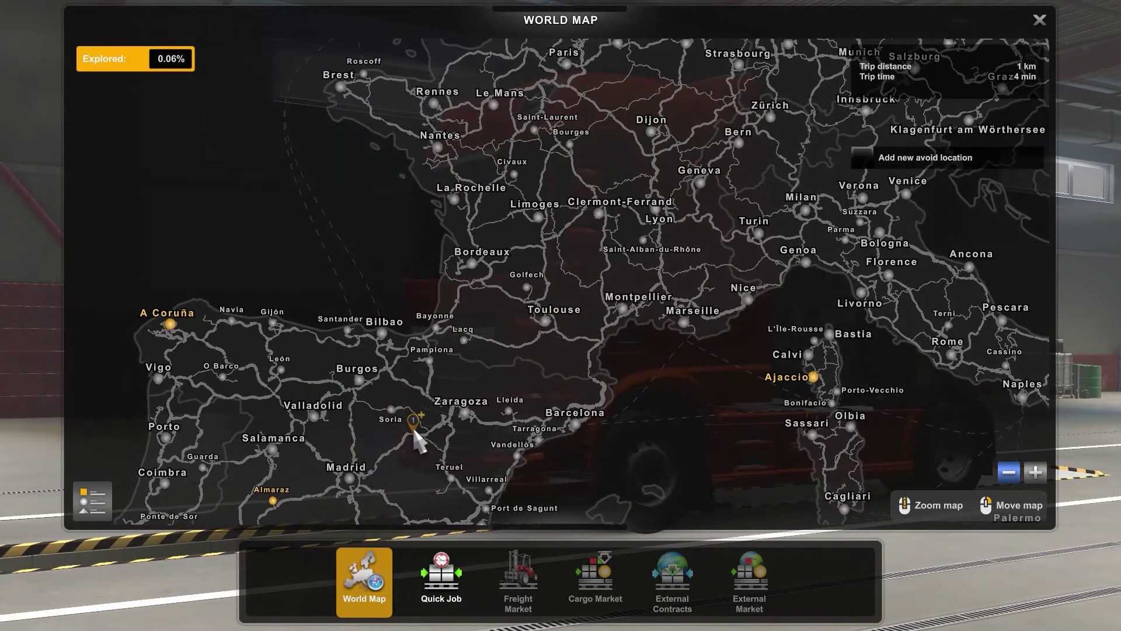
key("Escape")
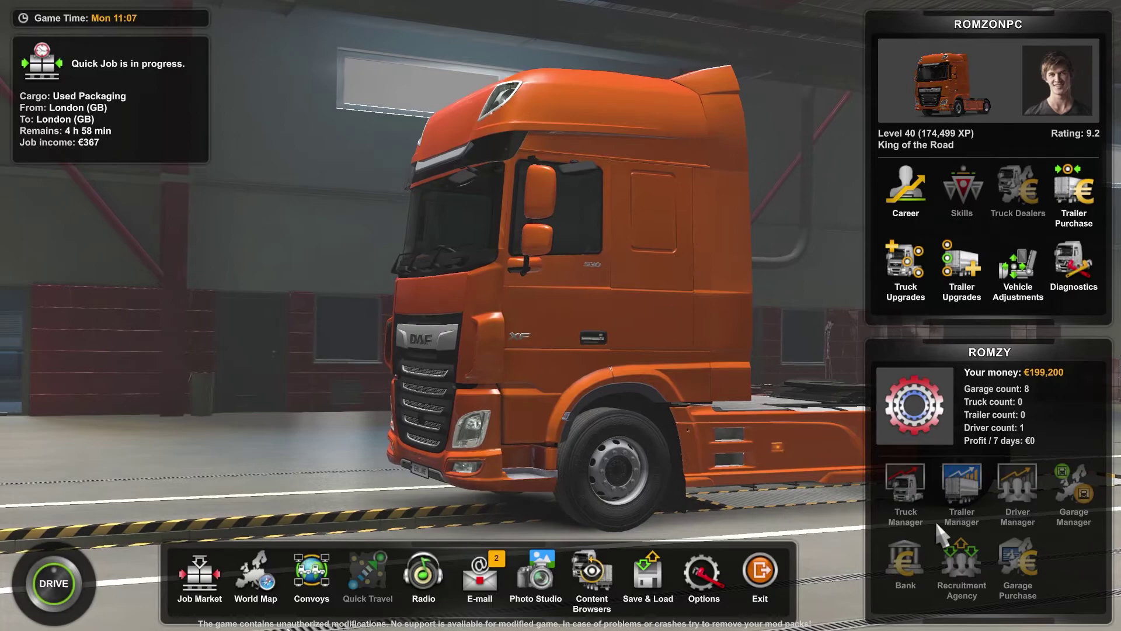
mouse_move(936, 523)
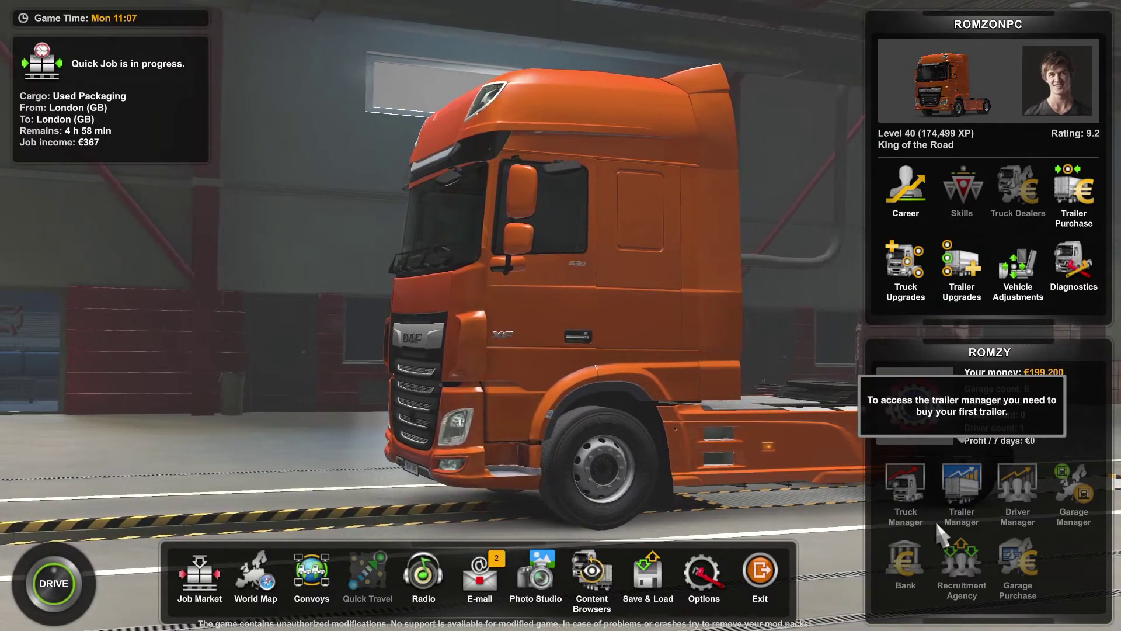